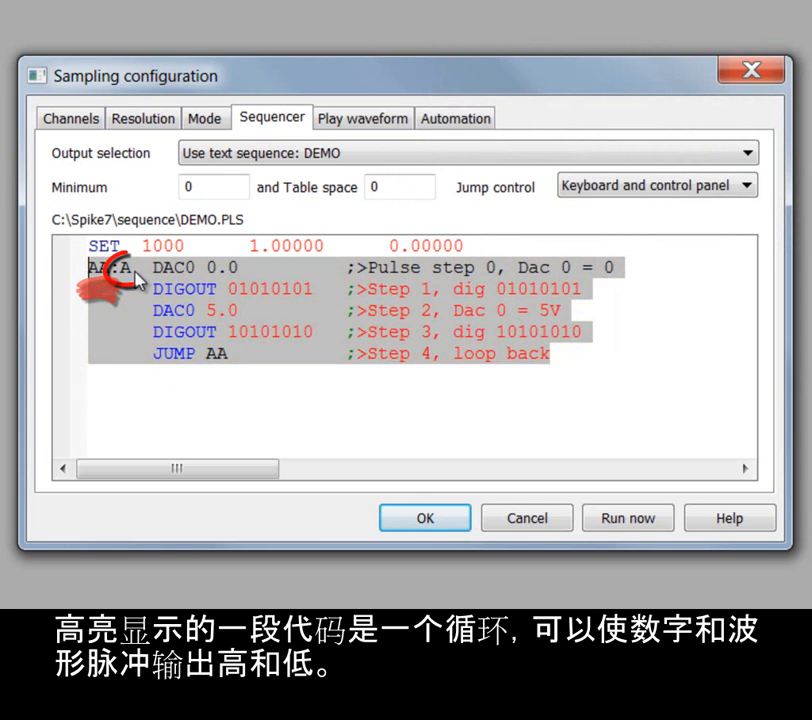
Step: Examine the A key label, the SET line and its 1000 ms rate in the DEMO text sequence
left_click(122, 268)
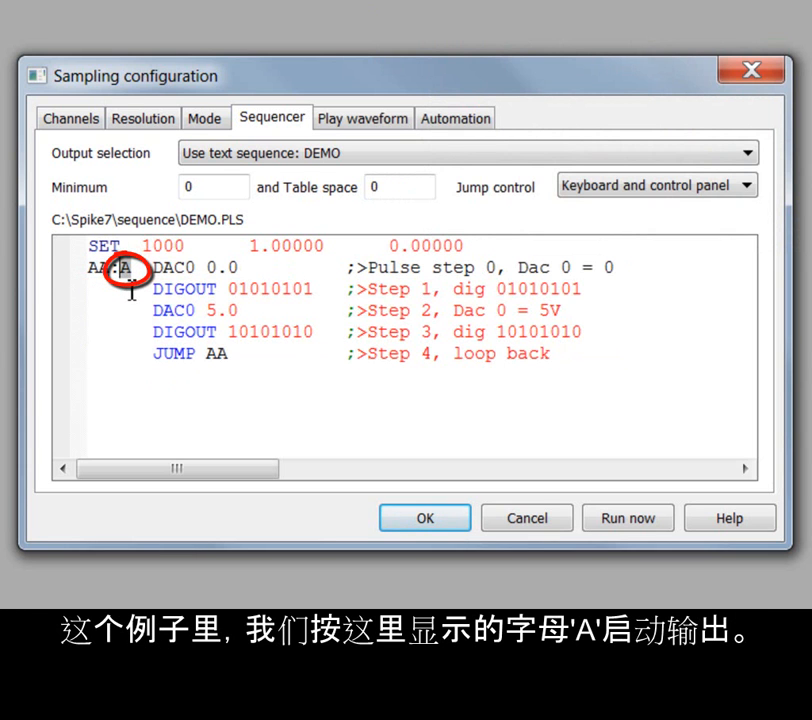
left_click(92, 246)
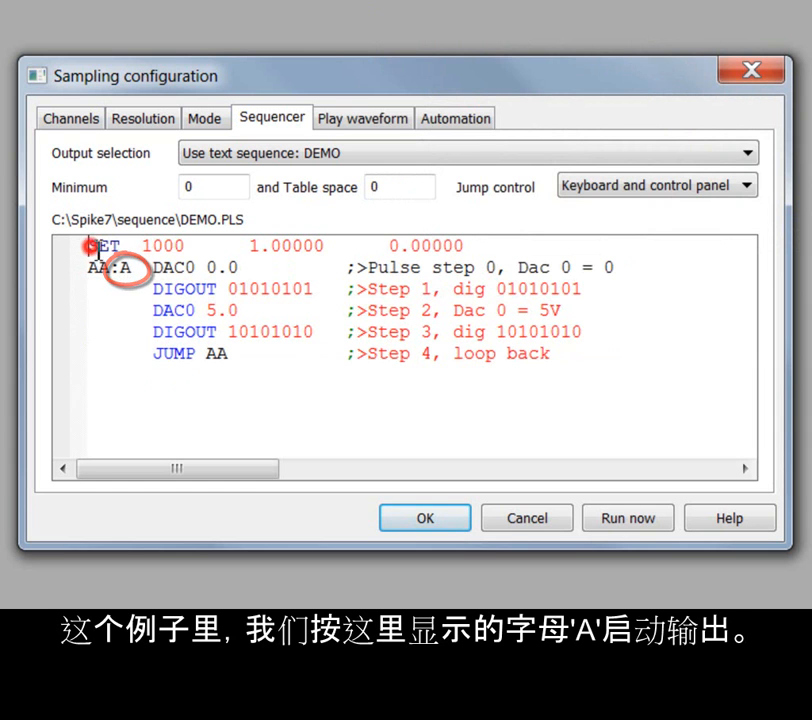
left_click_drag(198, 246, 136, 243)
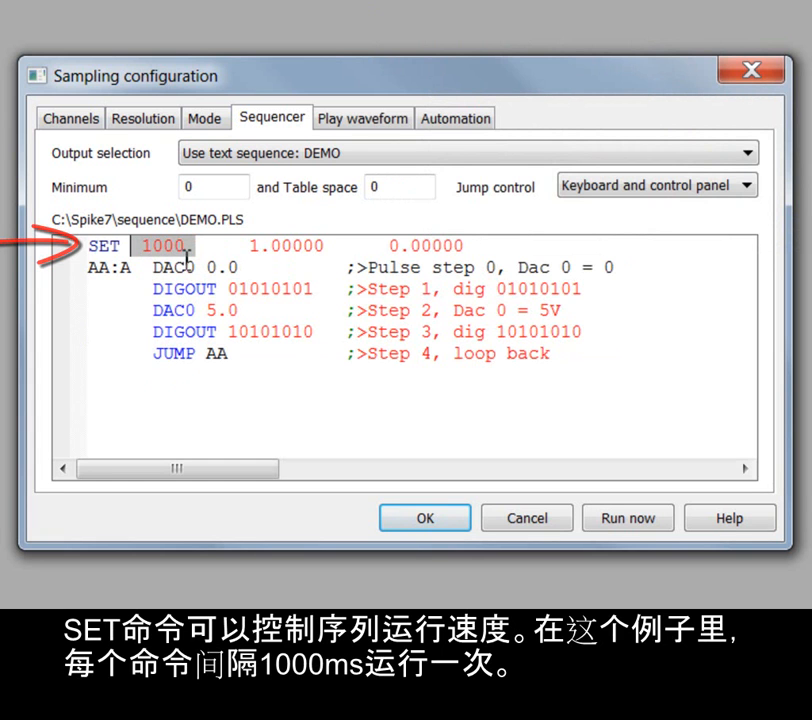
Step: Switch the sequencer output from the DEMO text sequence to the graphical editor
left_click(241, 160)
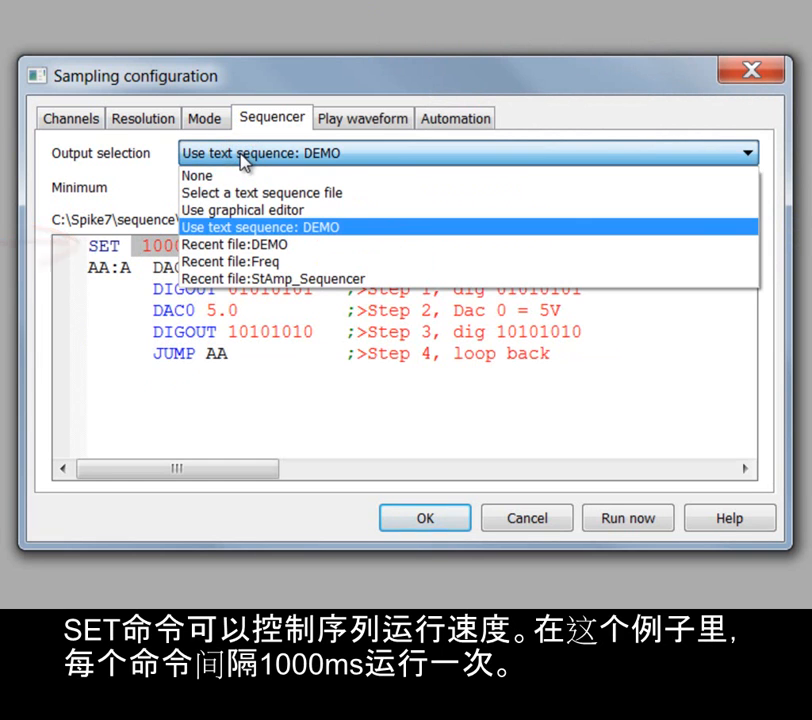
left_click(254, 210)
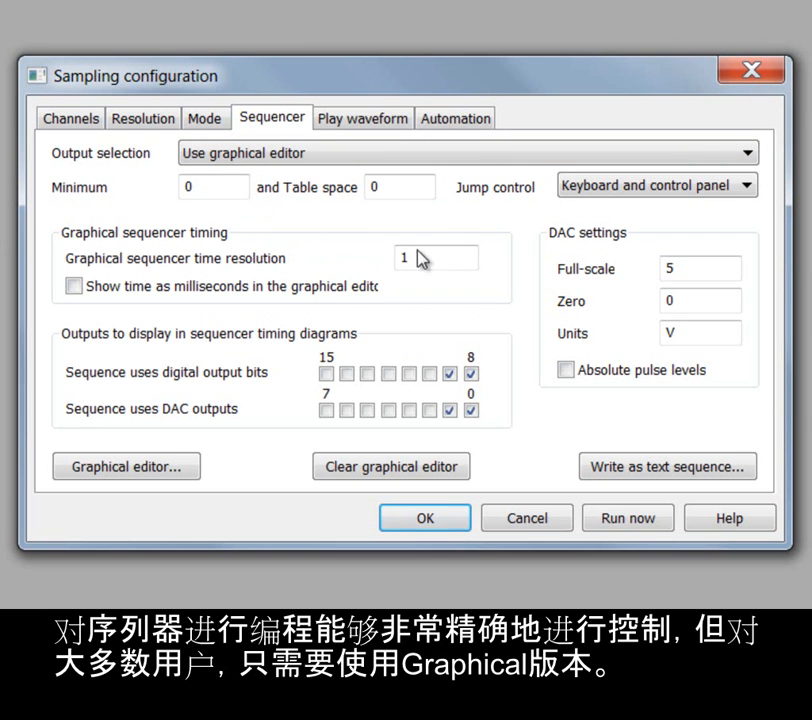
Step: Try a graphical sequencer time resolution of 0.1 and the display of time as milliseconds
double_click(476, 257)
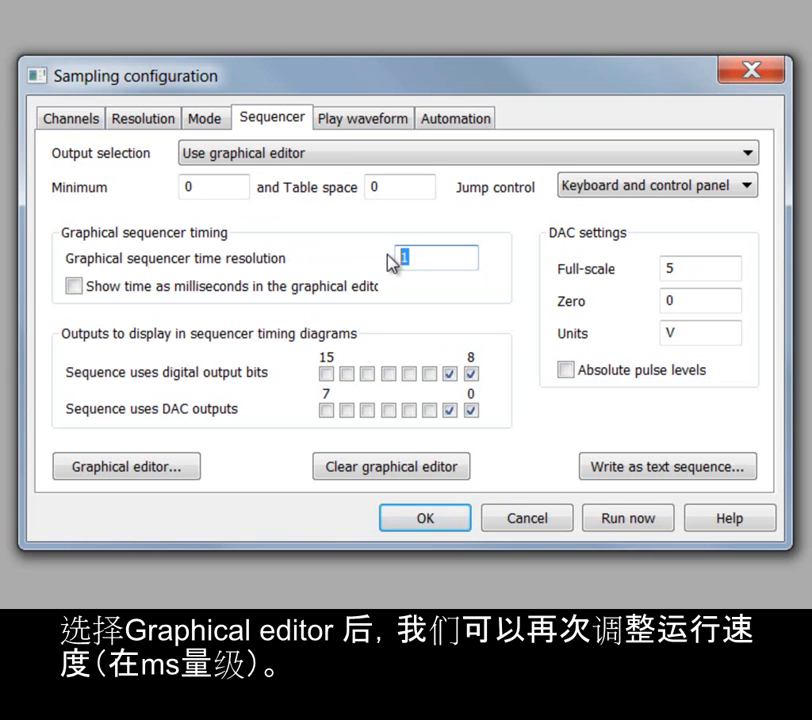
type("0.1")
key("BackSpace")
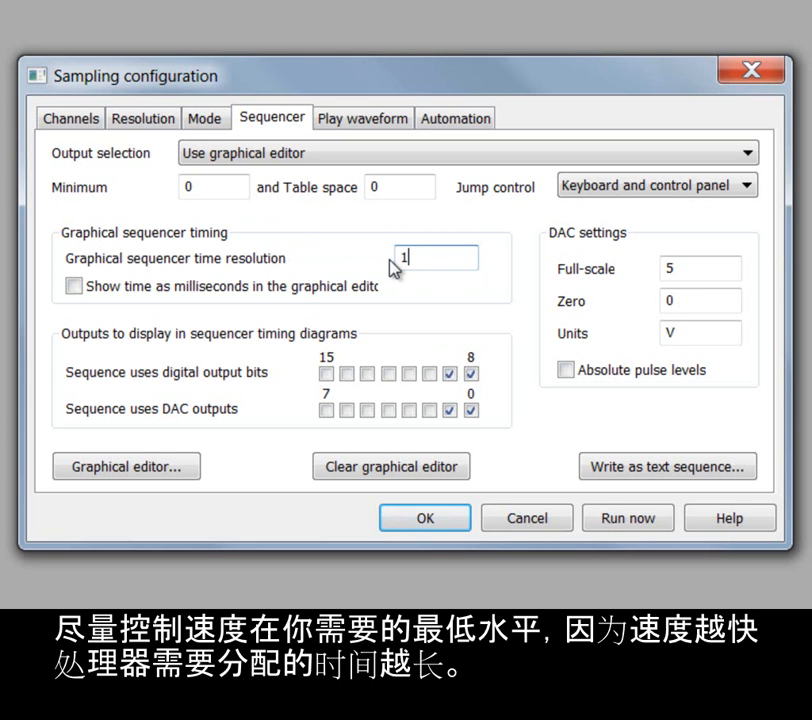
left_click(80, 287)
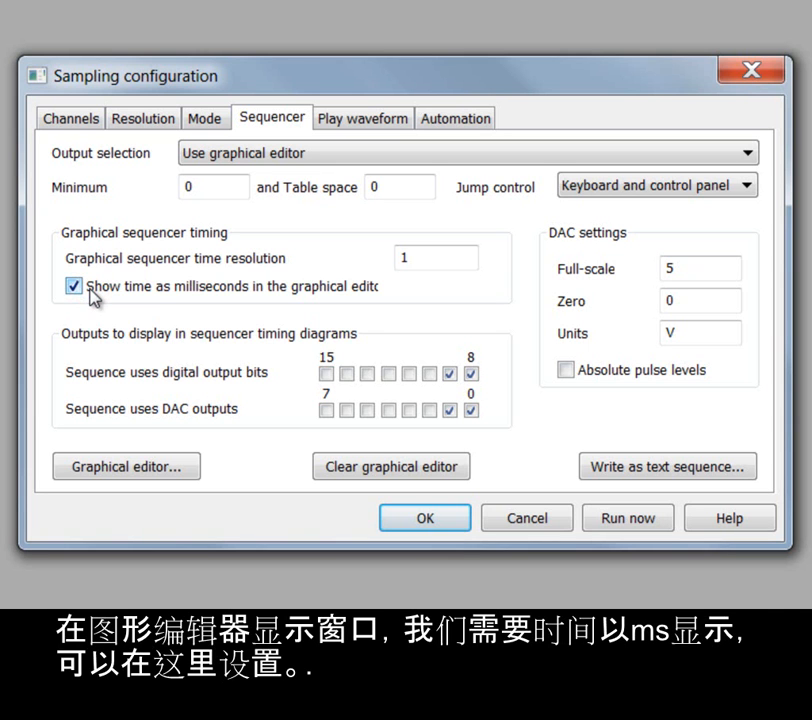
left_click(89, 285)
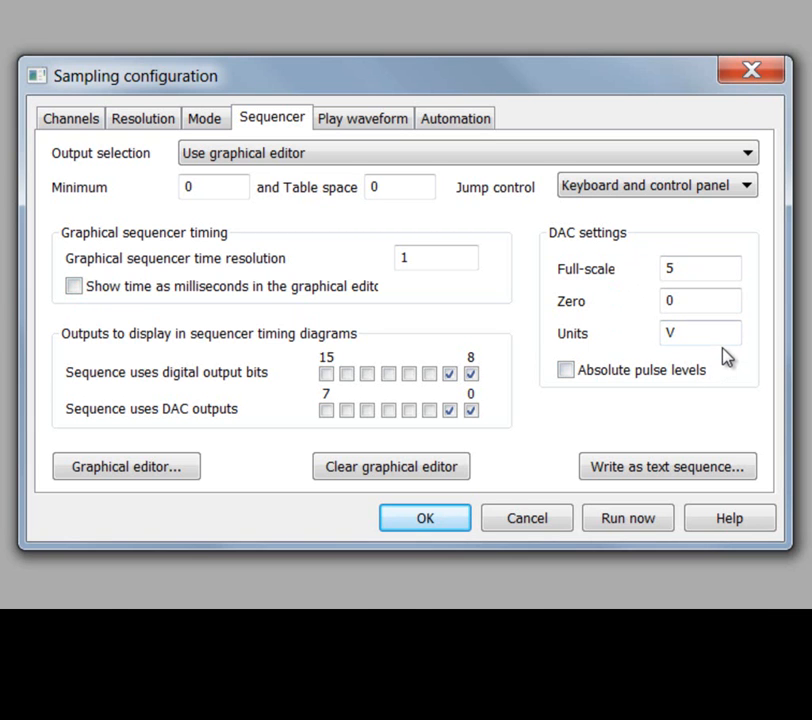
Step: Remove DAC output 1 from the displayed outputs, and open the graphical sequence editor at a large window size
left_click(450, 410)
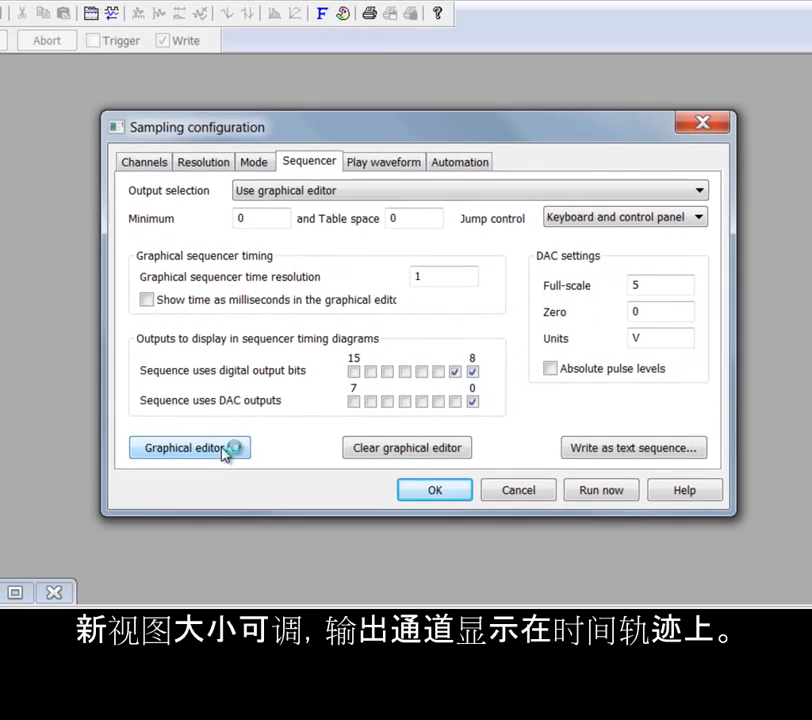
left_click(190, 466)
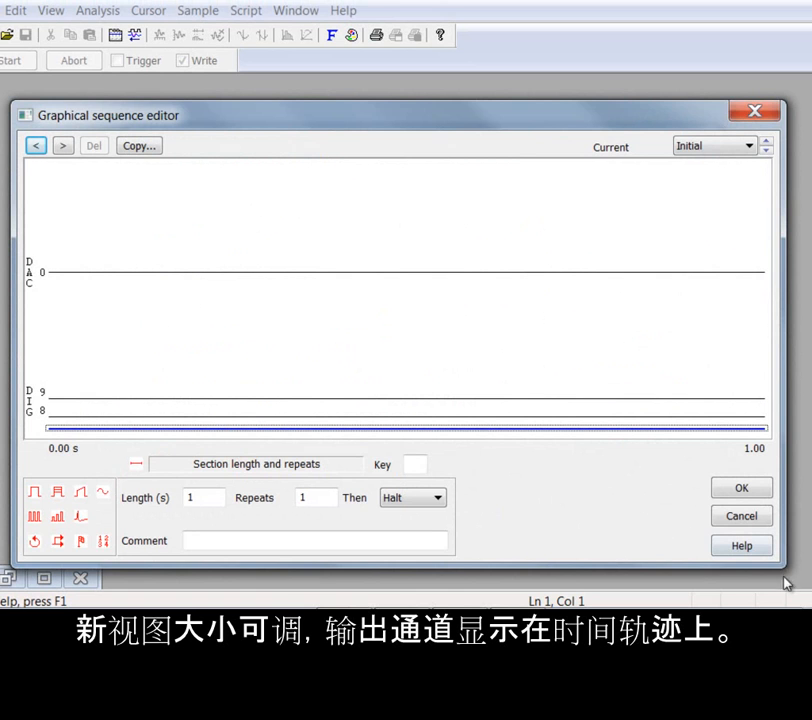
mouse_move(783, 567)
left_mouse_down()
mouse_move(688, 493)
mouse_move(413, 332)
mouse_move(430, 337)
left_mouse_up()
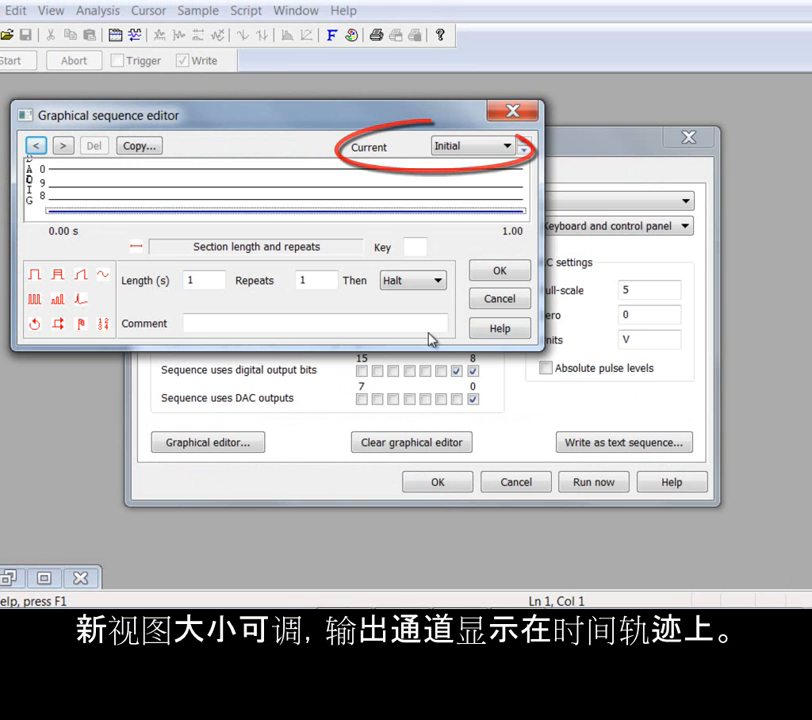
left_click_drag(540, 348, 797, 576)
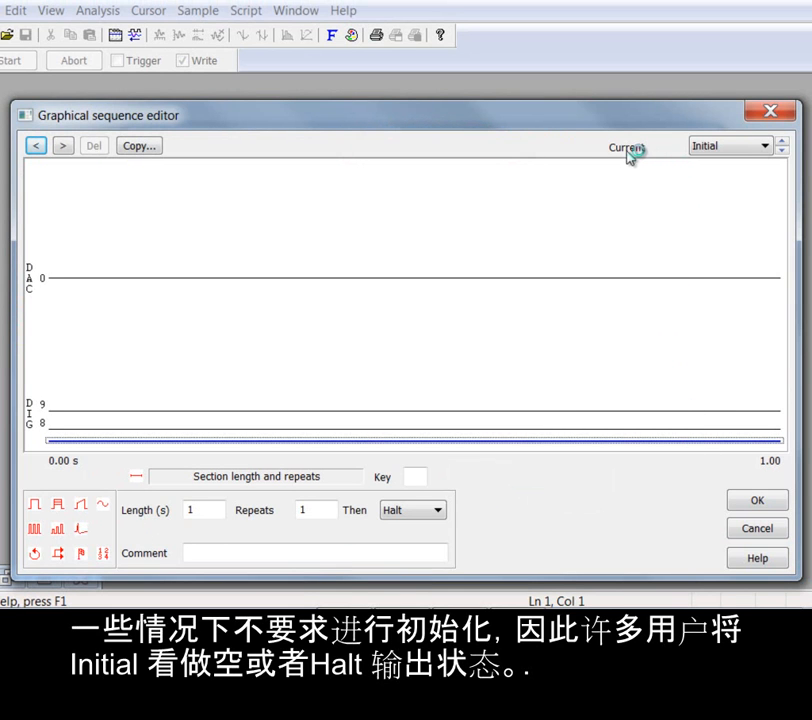
Step: Give the Initial section the trigger key h and the comment "Halt" on its control track
left_click(752, 150)
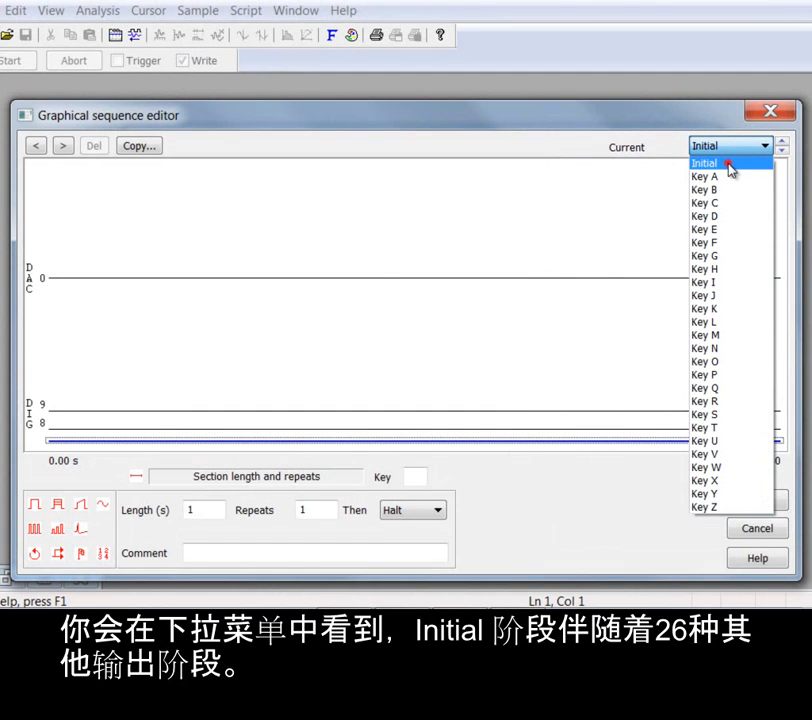
left_click(730, 165)
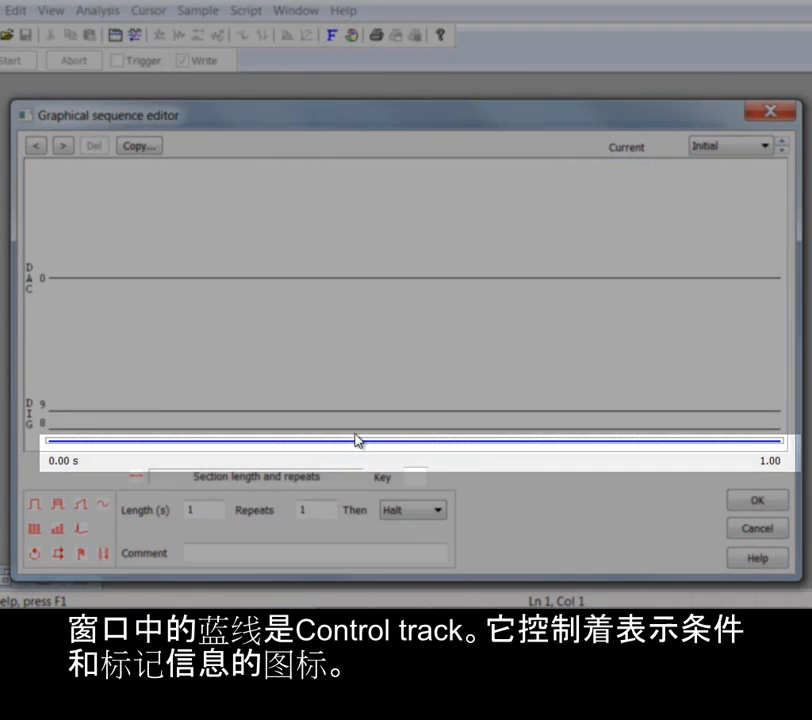
left_click(355, 437)
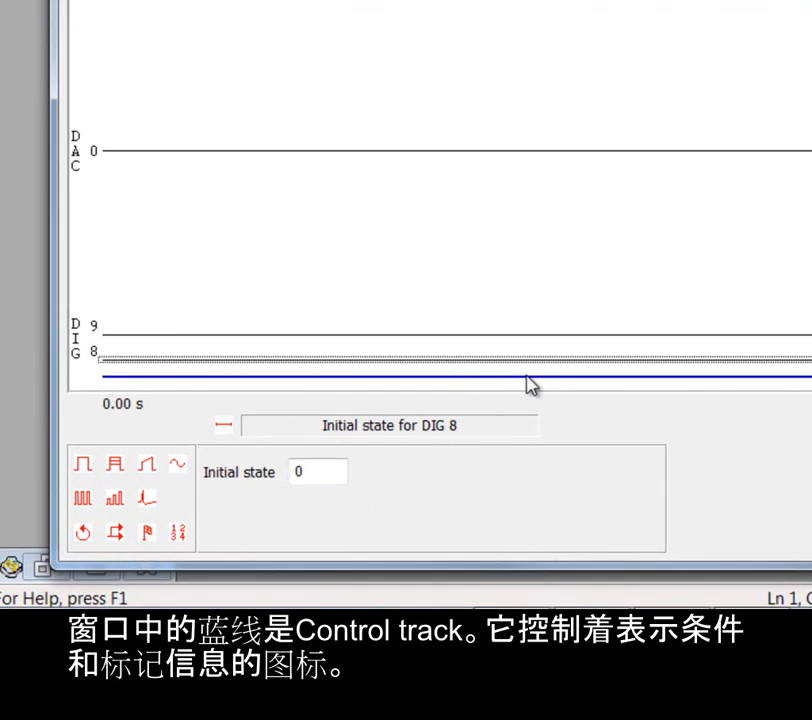
left_click(527, 377)
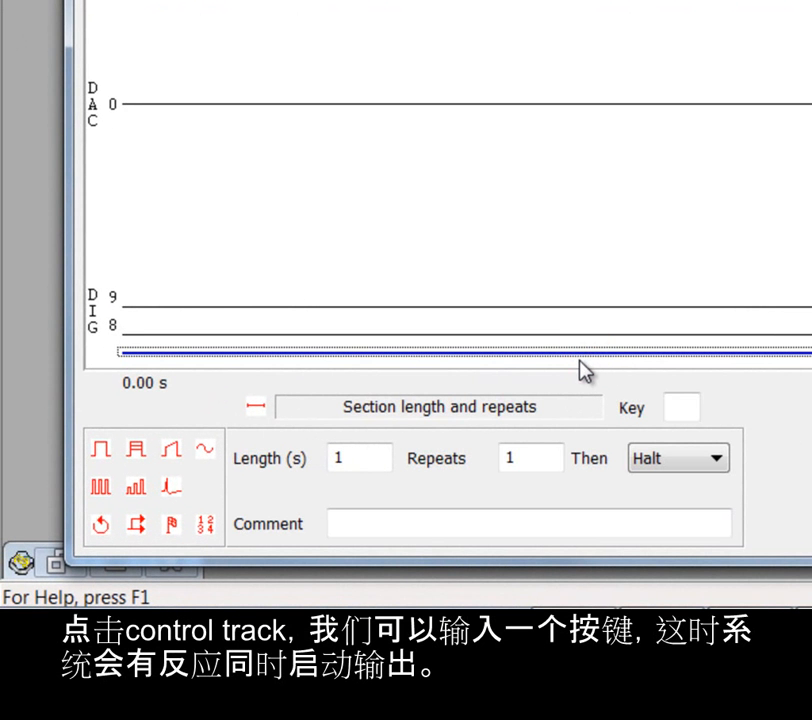
left_click(680, 408)
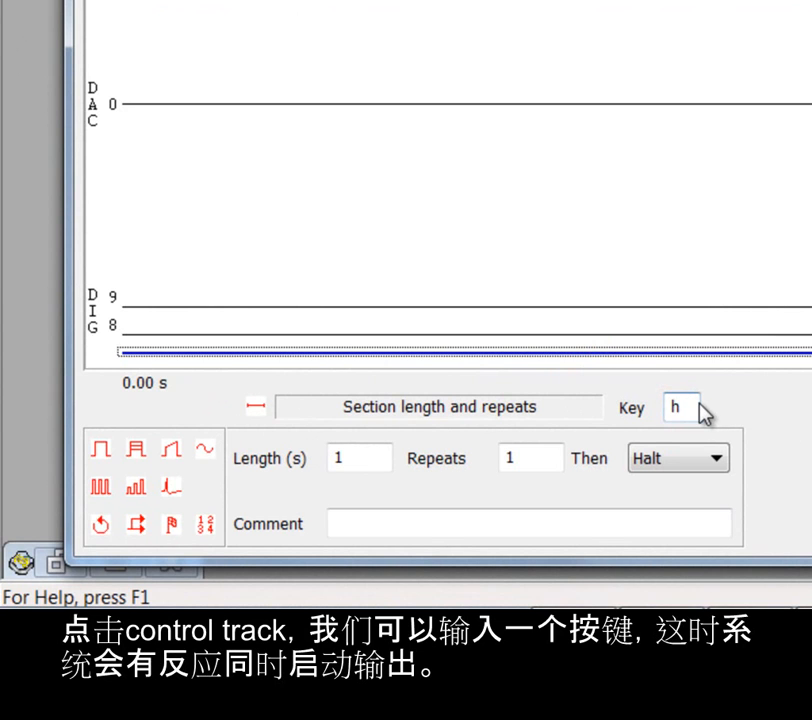
left_click(486, 526)
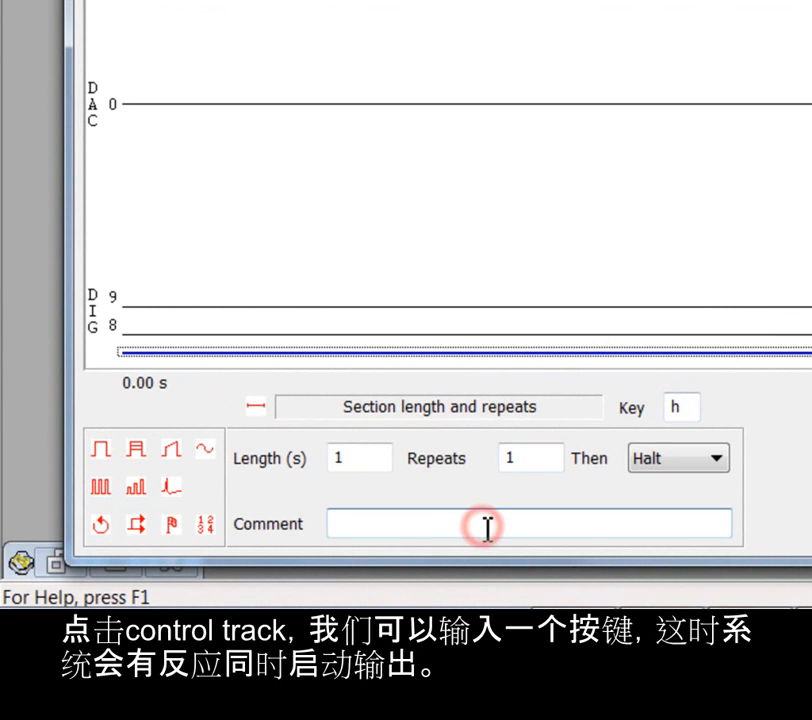
type("Halt")
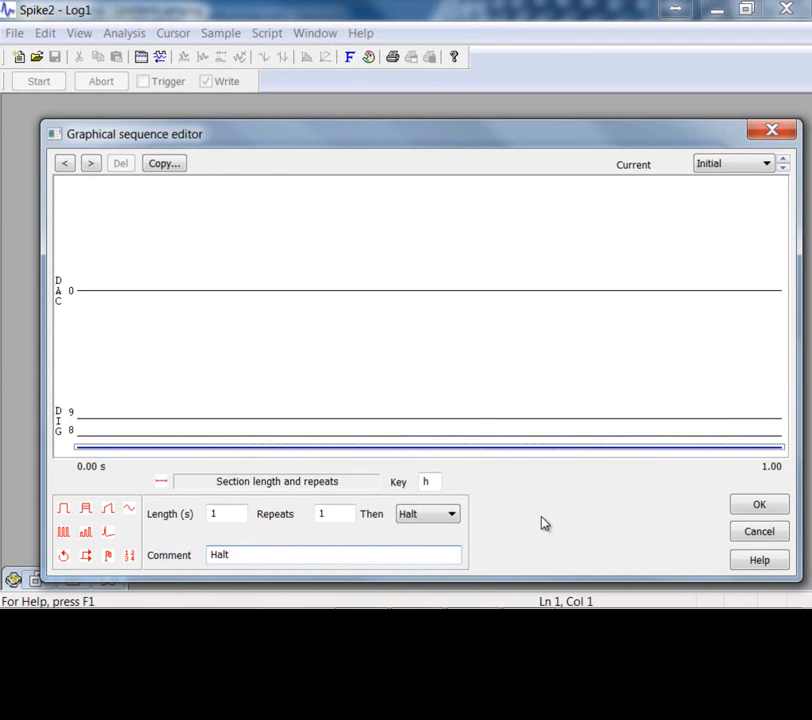
Step: Set up section Key A with trigger key a, 5 repeats and the comment "Repeat all 5 times"
left_click(786, 163)
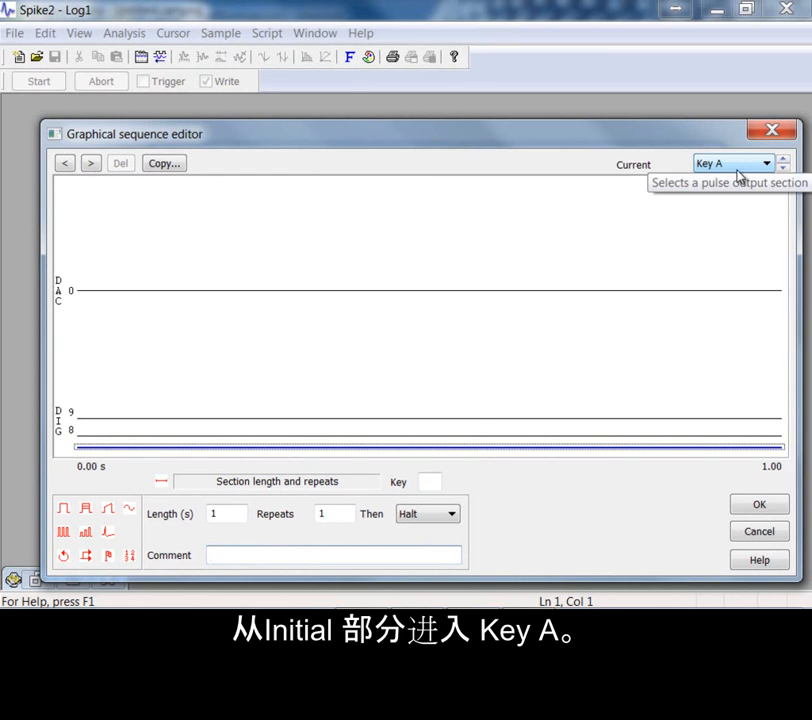
left_click(428, 483)
type("a")
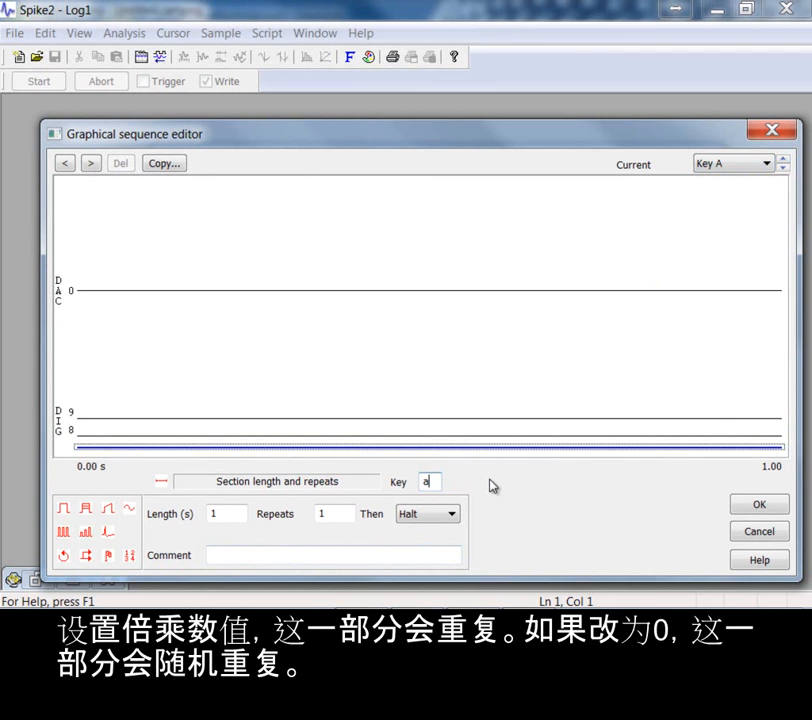
left_click(341, 515)
type("5")
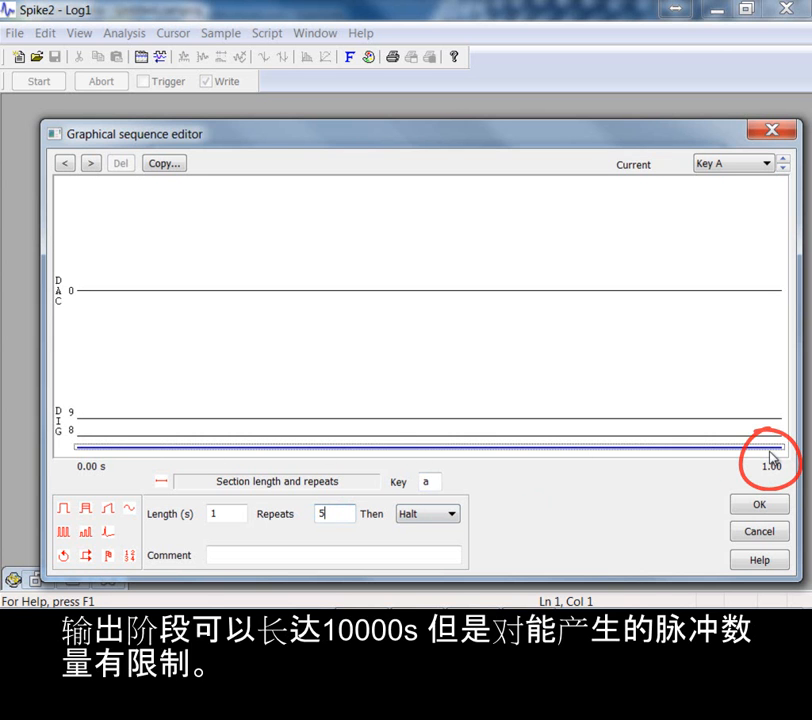
left_click(414, 553)
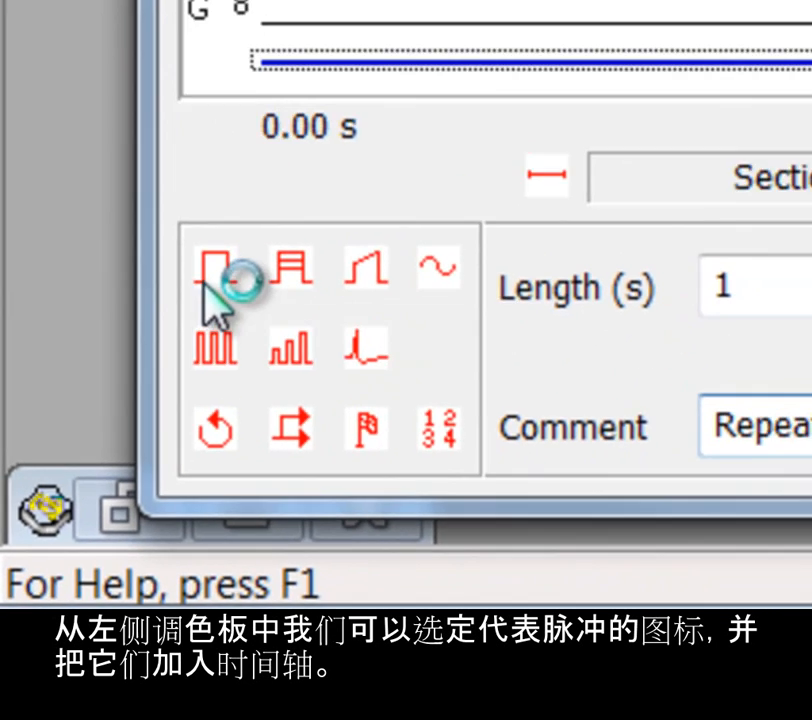
Step: Add a single square pulse to digital output 8, starting at about 0.02 s
left_click_drag(238, 228, 238, 230)
left_click_drag(80, 483, 124, 382)
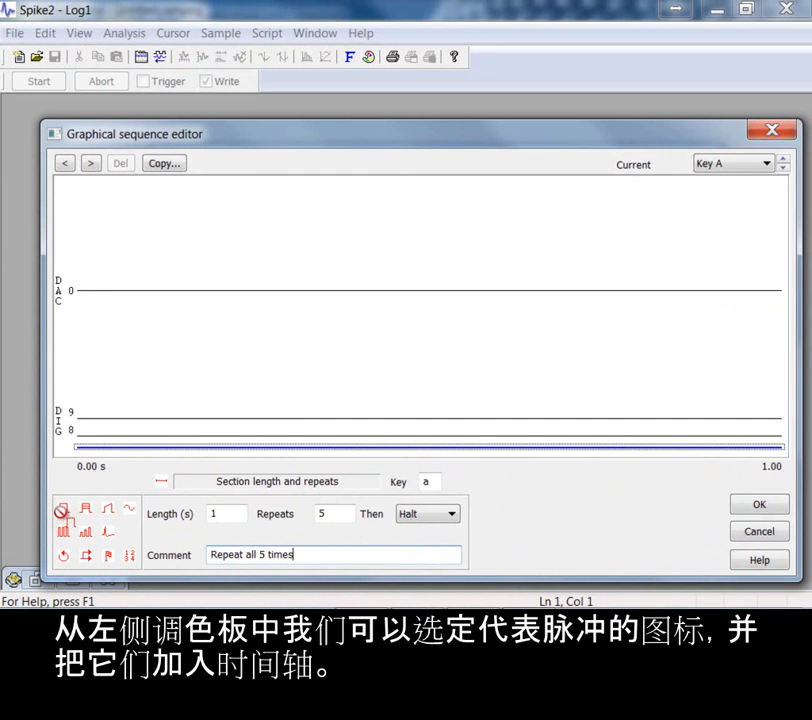
left_click_drag(94, 437, 94, 439)
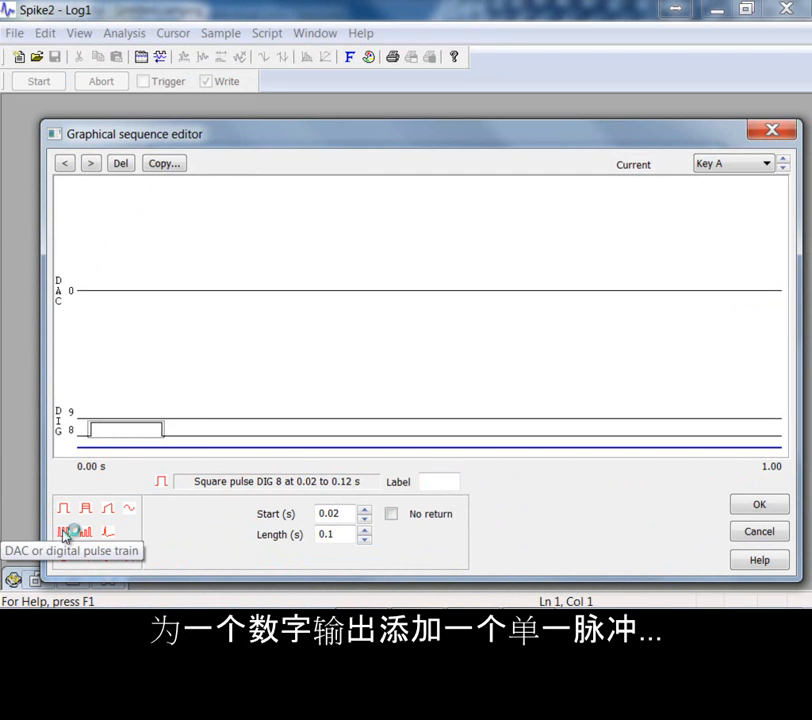
Step: Add a pulse train to digital output 9 at about 0.55 s with 20 pulses, 0.01 s length and 0.02 s interval
left_click_drag(66, 535, 464, 419)
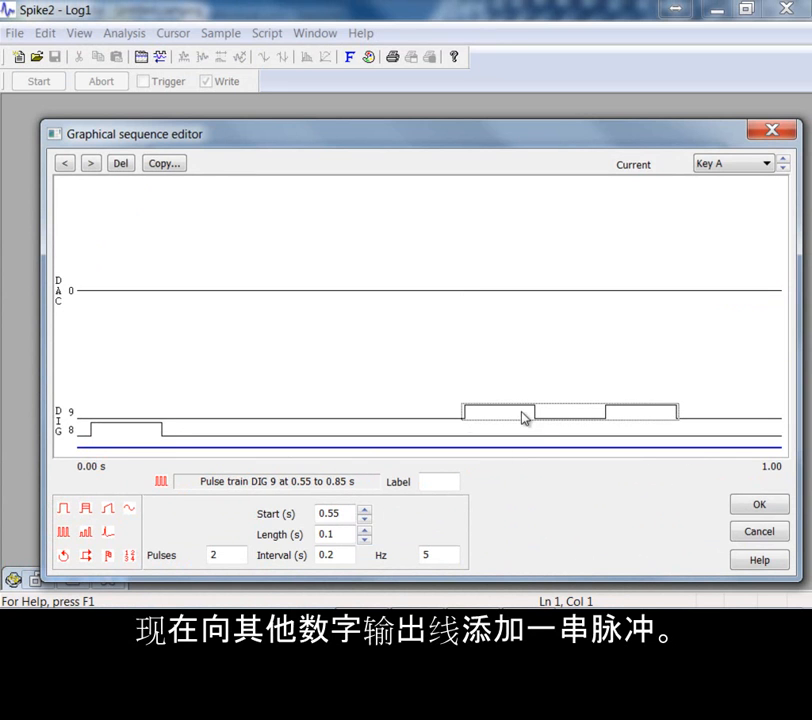
left_click(328, 555)
type("0")
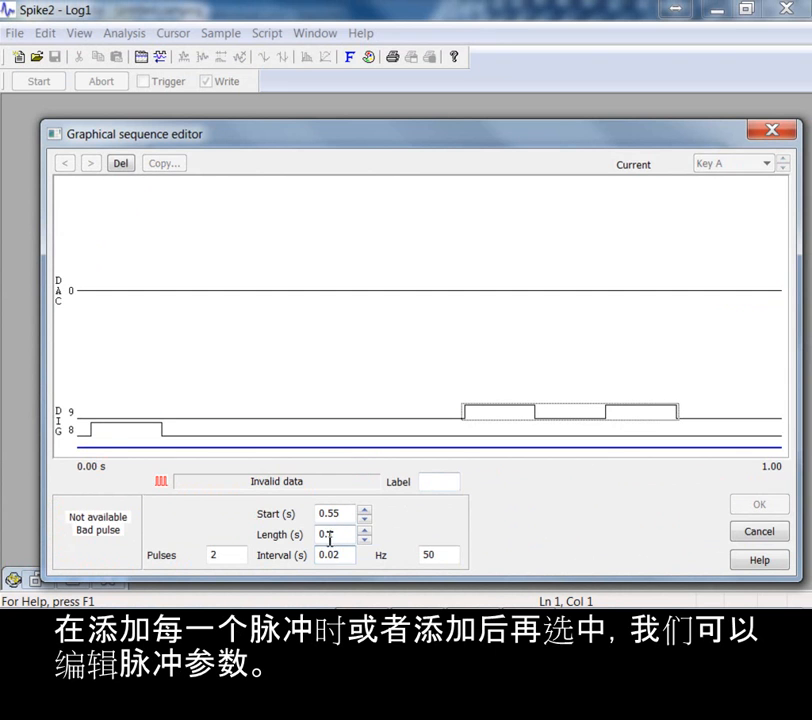
left_click(332, 535)
type("0")
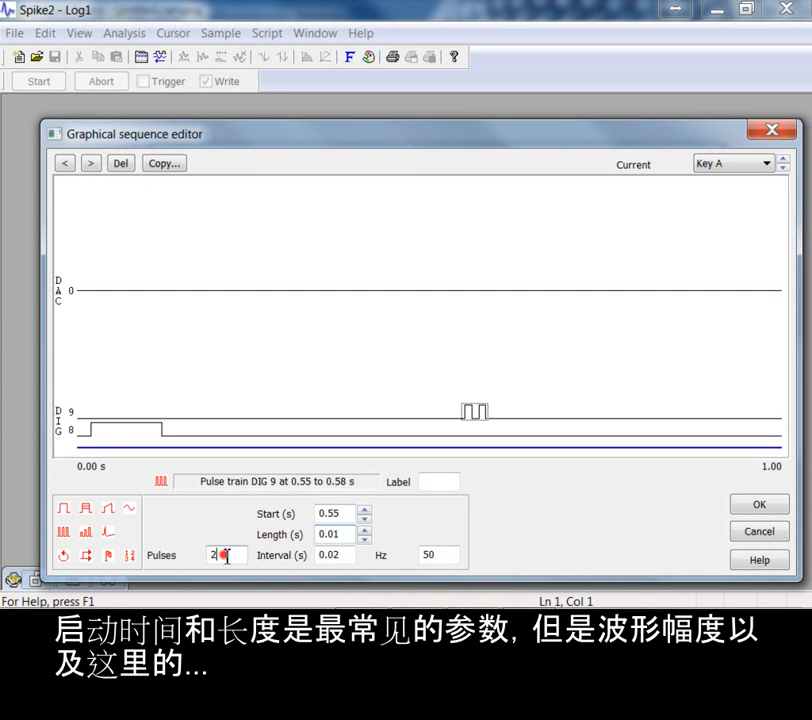
type("0")
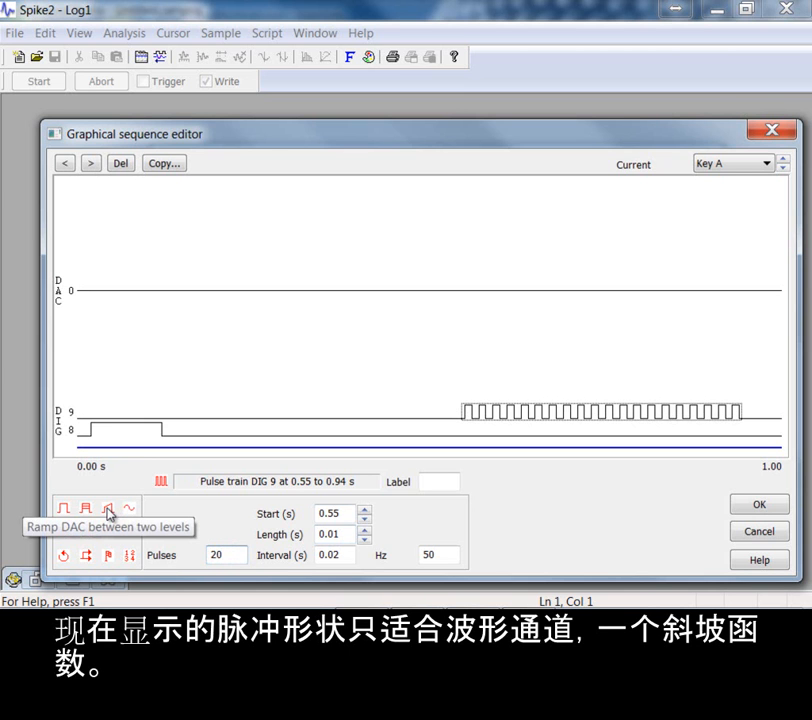
Step: Add a voltage ramp at about 0.15 s and a sine wave at about 0.26 s to DAC 0
mouse_move(108, 514)
left_mouse_down()
mouse_move(121, 415)
mouse_move(152, 321)
mouse_move(186, 302)
left_mouse_up()
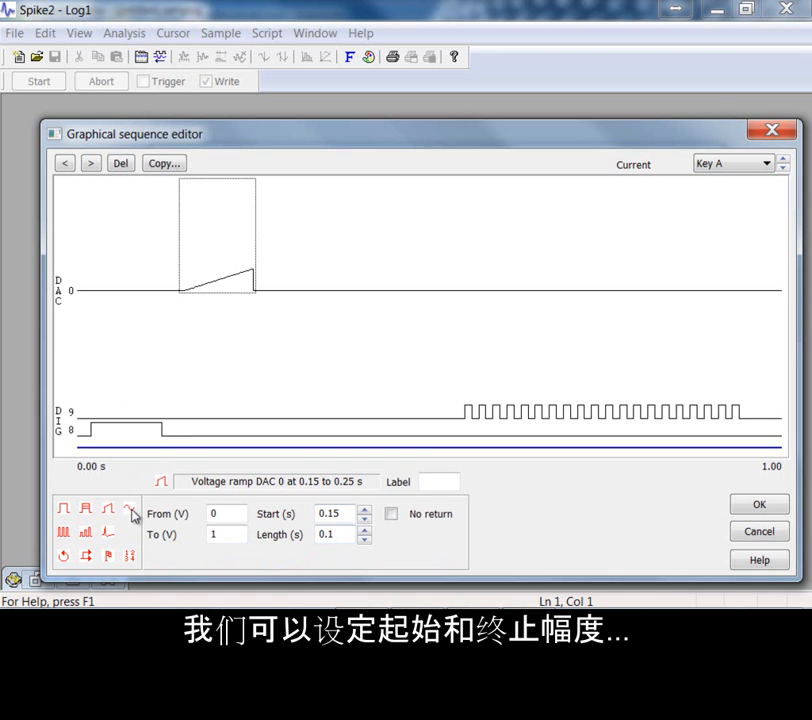
left_click_drag(131, 512, 266, 303)
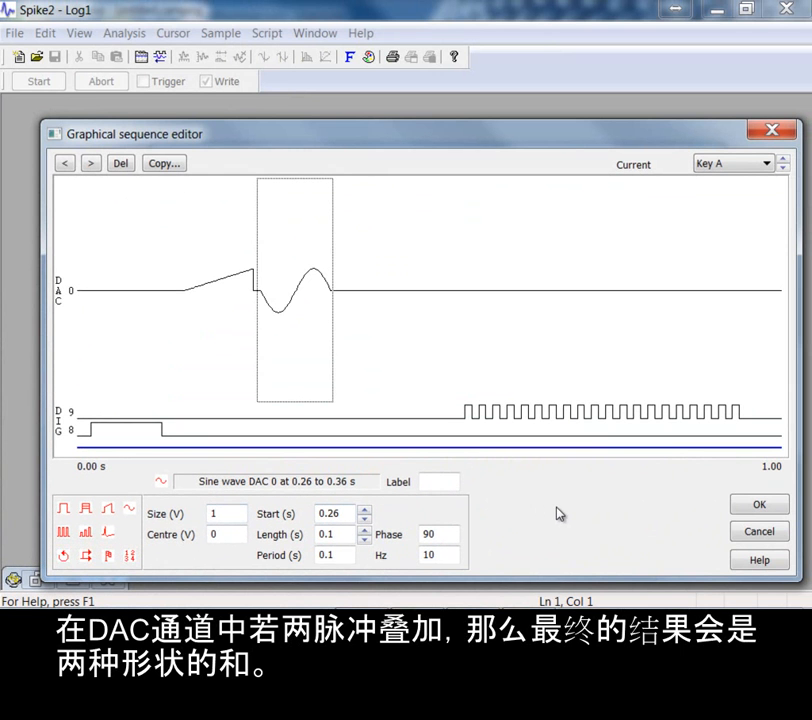
left_click(557, 514)
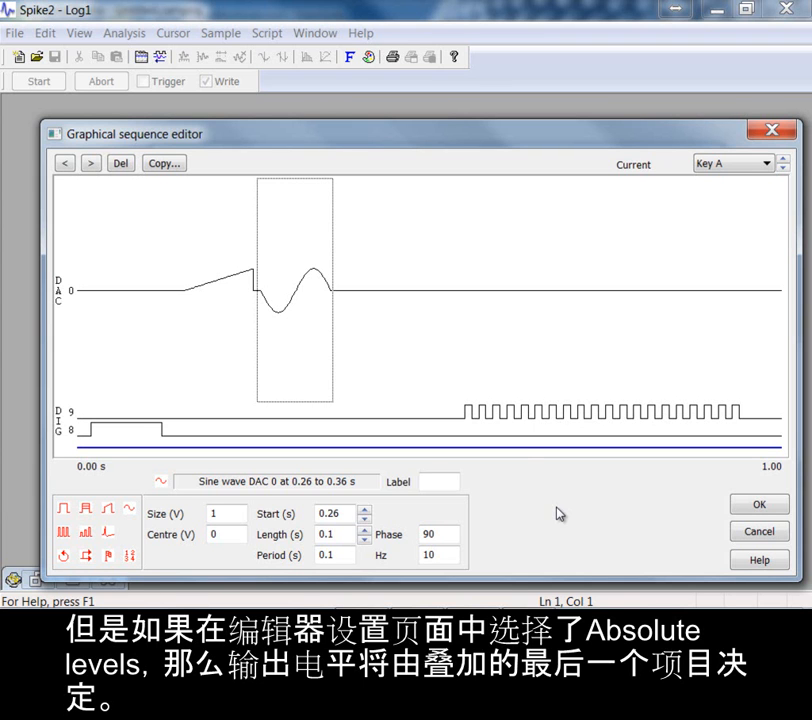
Step: Set section Key A to continue with section Key B after its repeats
left_click(513, 447)
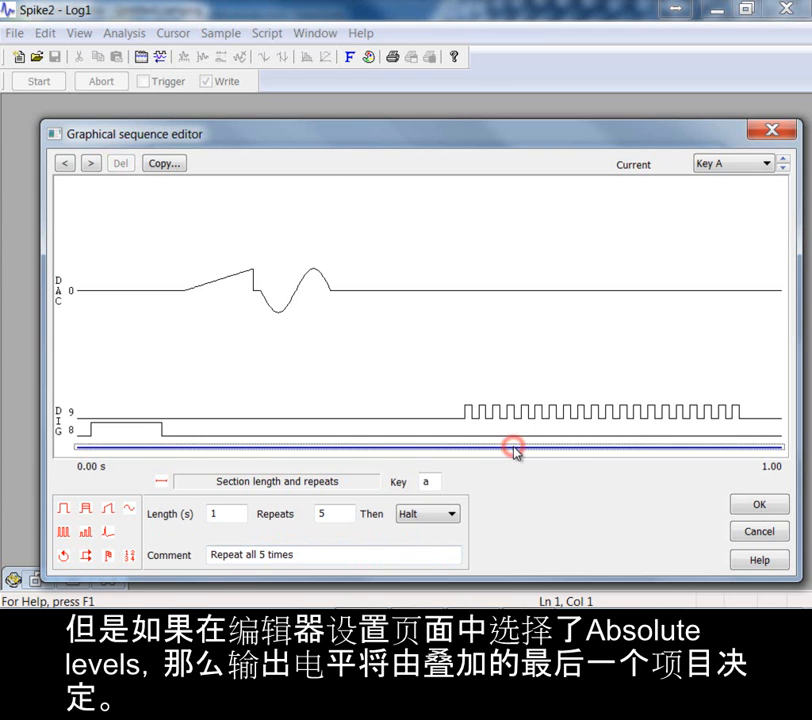
left_click(418, 520)
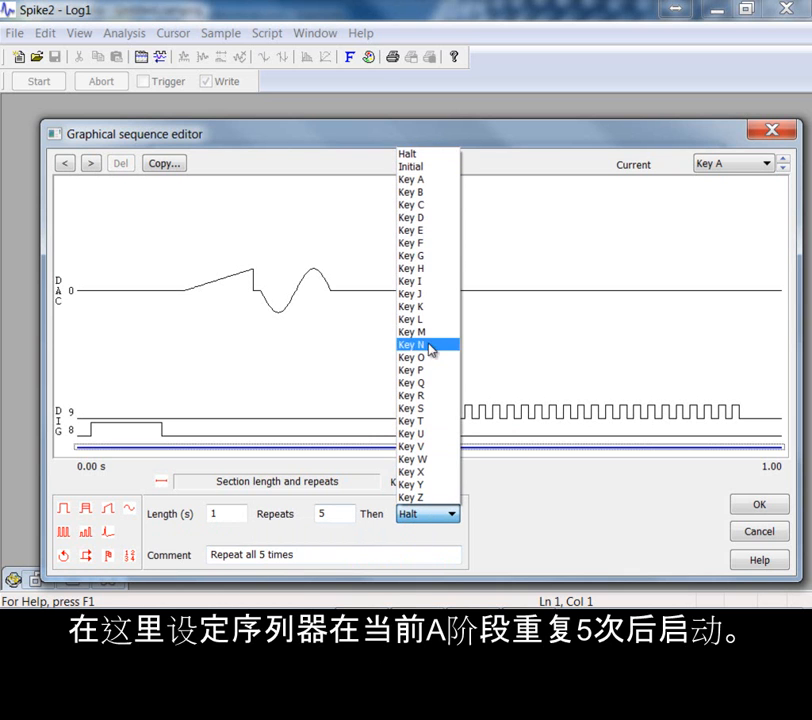
left_click(432, 192)
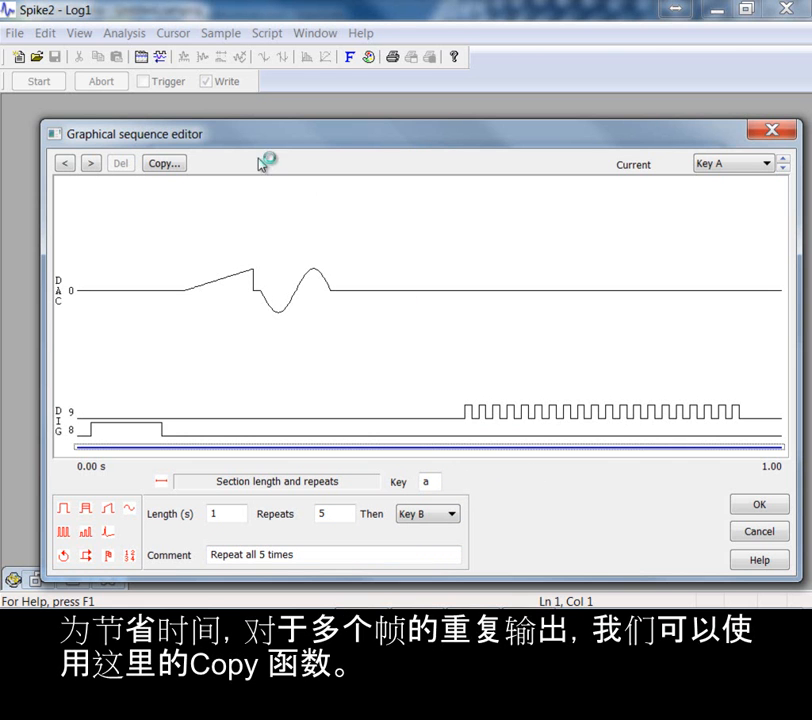
Step: Copy digital outputs 8 and 9 and the section length of Key A, without DAC 0, to sections Key A through Key B
left_click(164, 164)
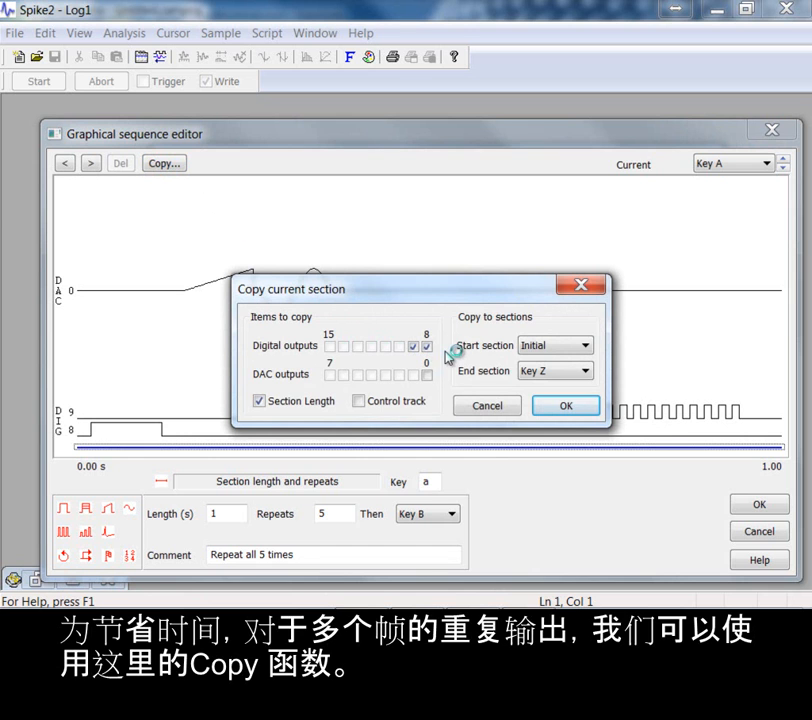
left_click(427, 377)
left_click(428, 377)
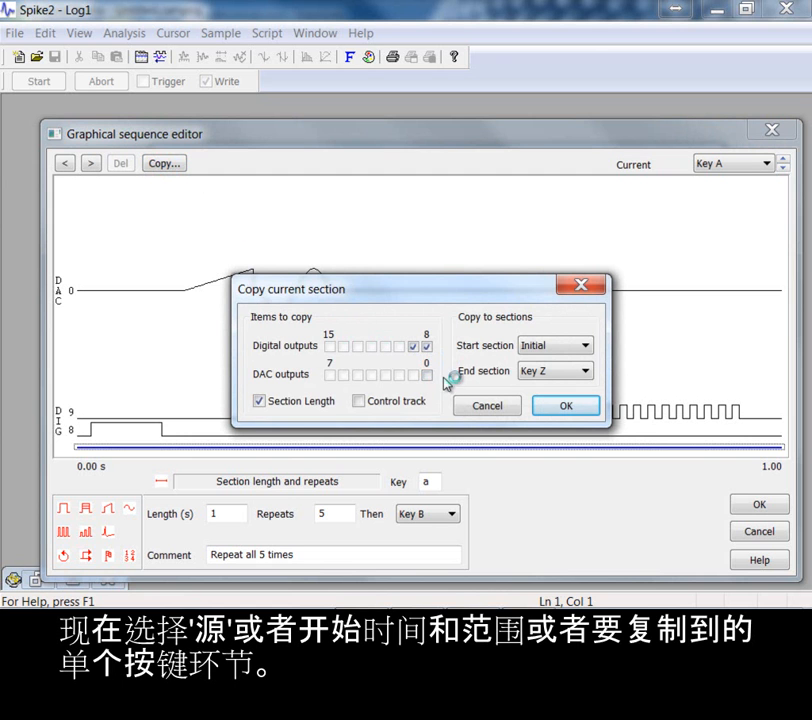
left_click(556, 353)
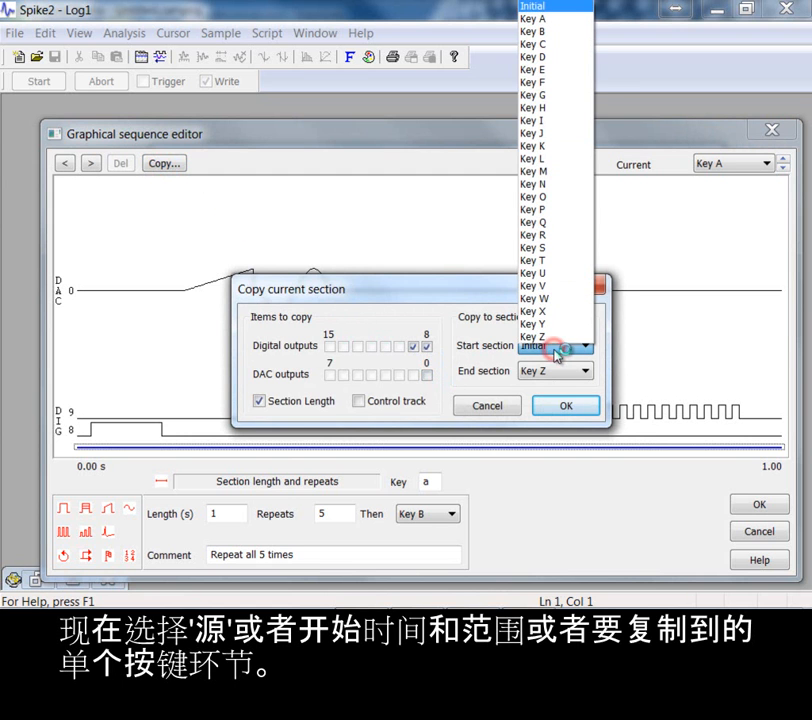
left_click(543, 19)
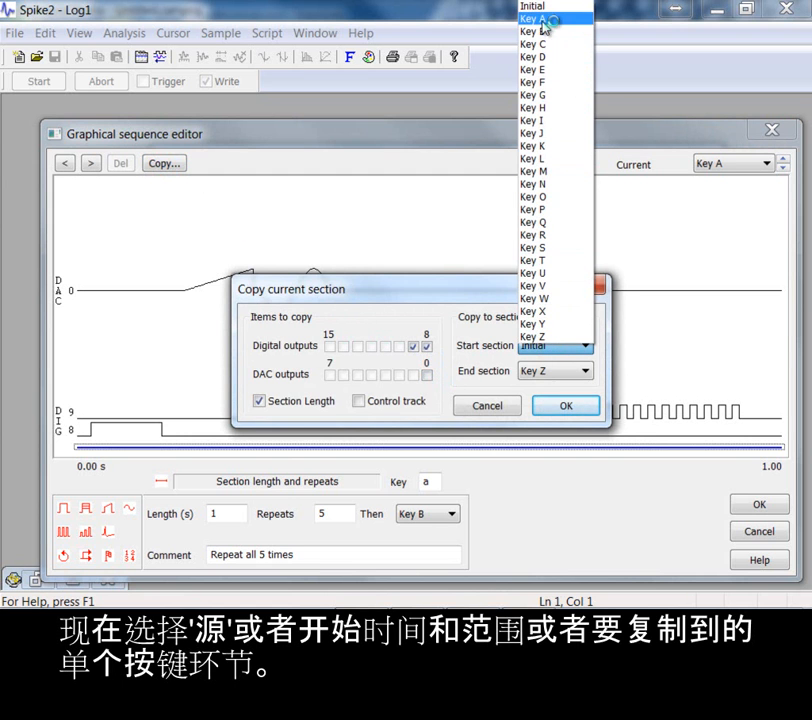
left_click(583, 371)
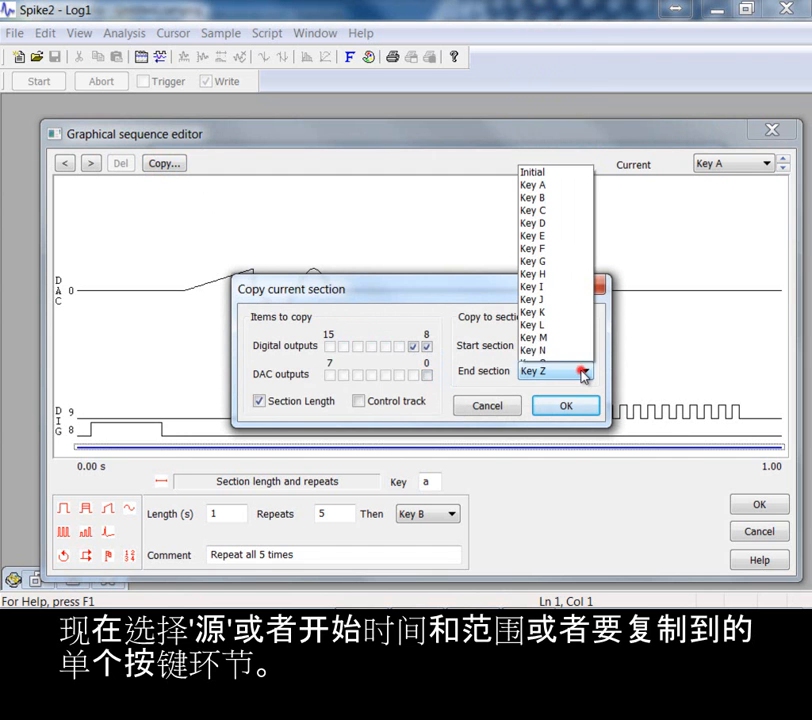
left_click(560, 50)
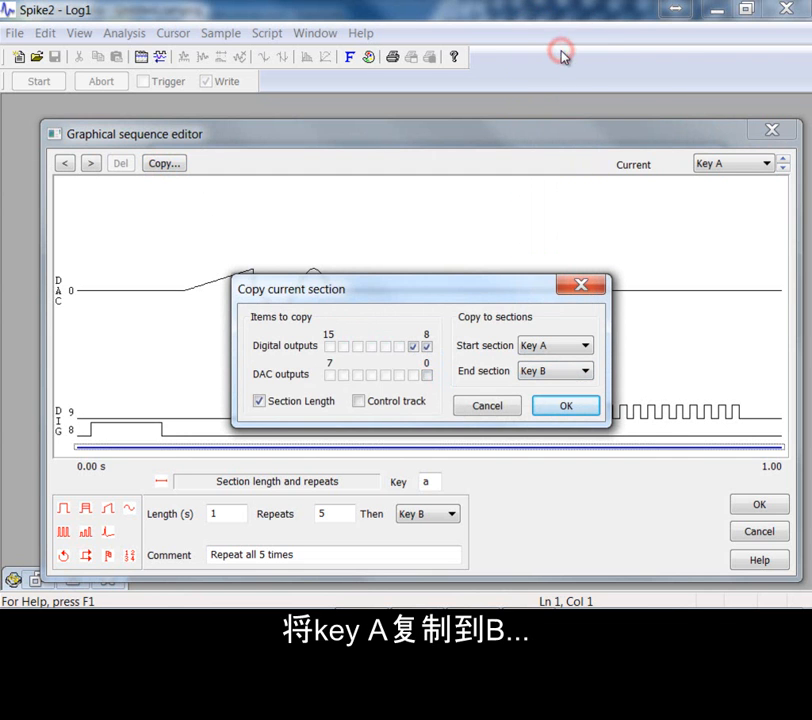
left_click(565, 408)
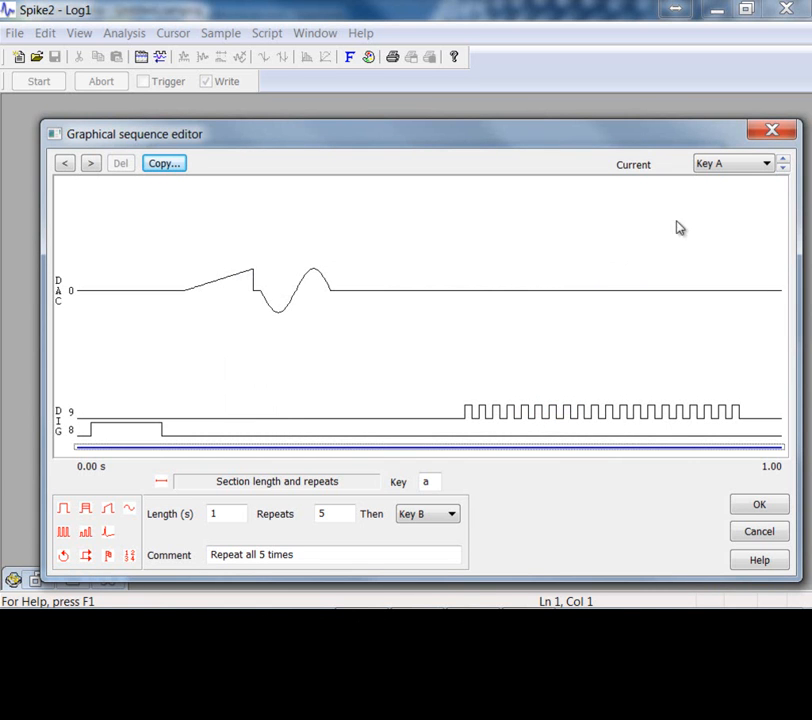
Step: Compare the outputs of sections Key A and Key B to check what was copied
left_click(775, 167)
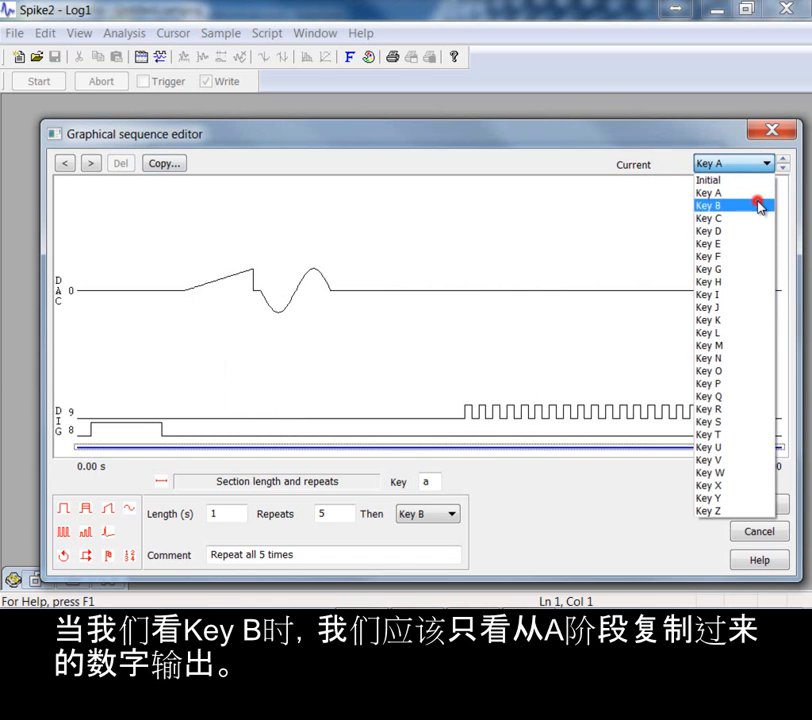
left_click(760, 205)
left_click(783, 161)
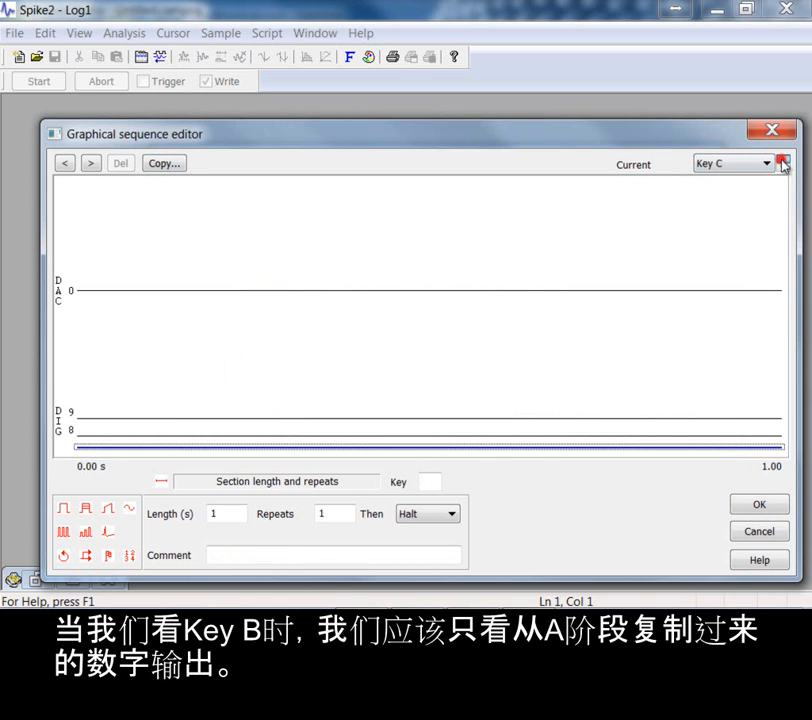
left_click(783, 170)
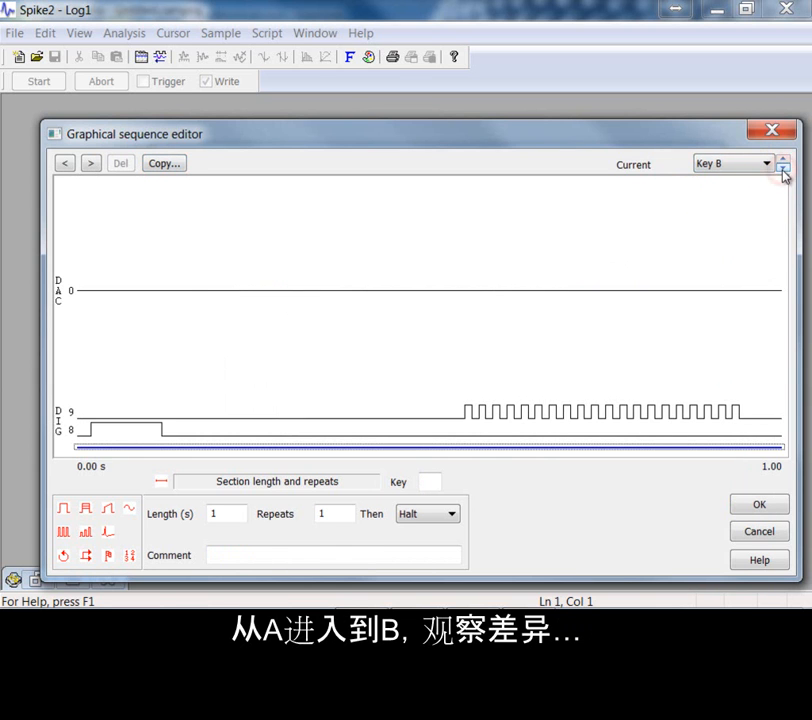
left_click(784, 171)
left_click(784, 161)
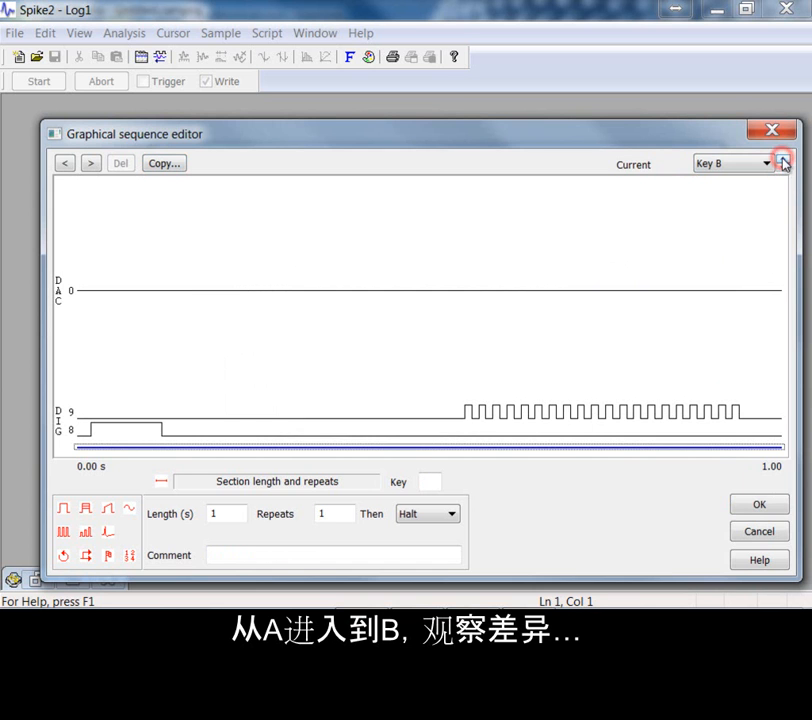
left_click(784, 170)
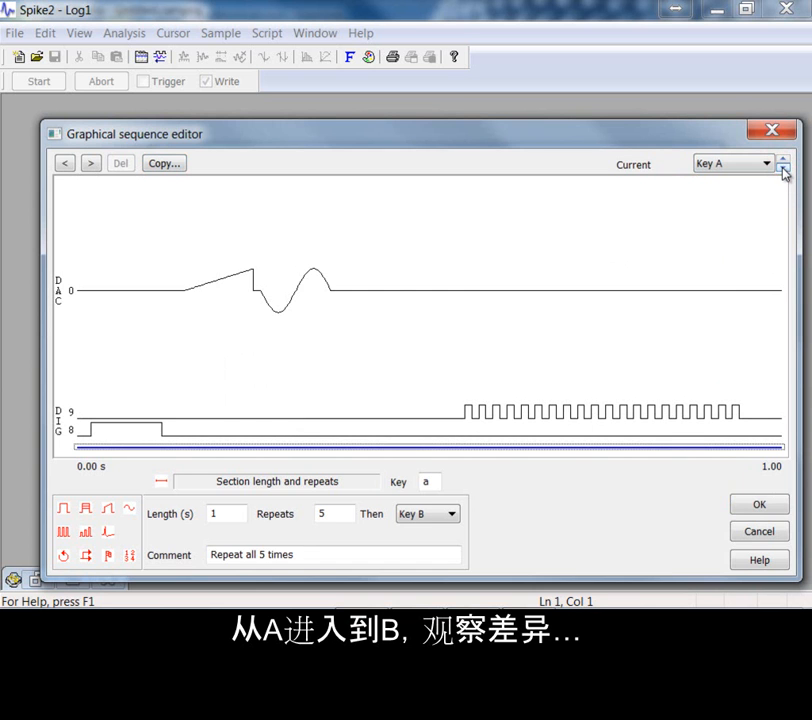
left_click(784, 161)
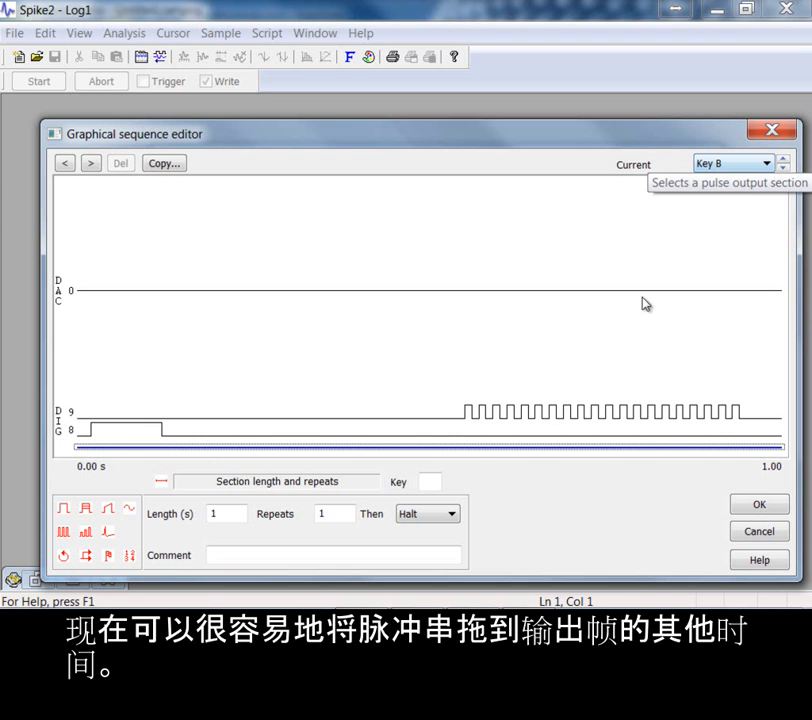
Step: In section Key B, move the digital output 9 pulse train to start at 0.2 s and add a random-delay wait at about 0.17 s
mouse_move(553, 416)
left_mouse_down()
mouse_move(314, 430)
mouse_move(306, 414)
left_mouse_up()
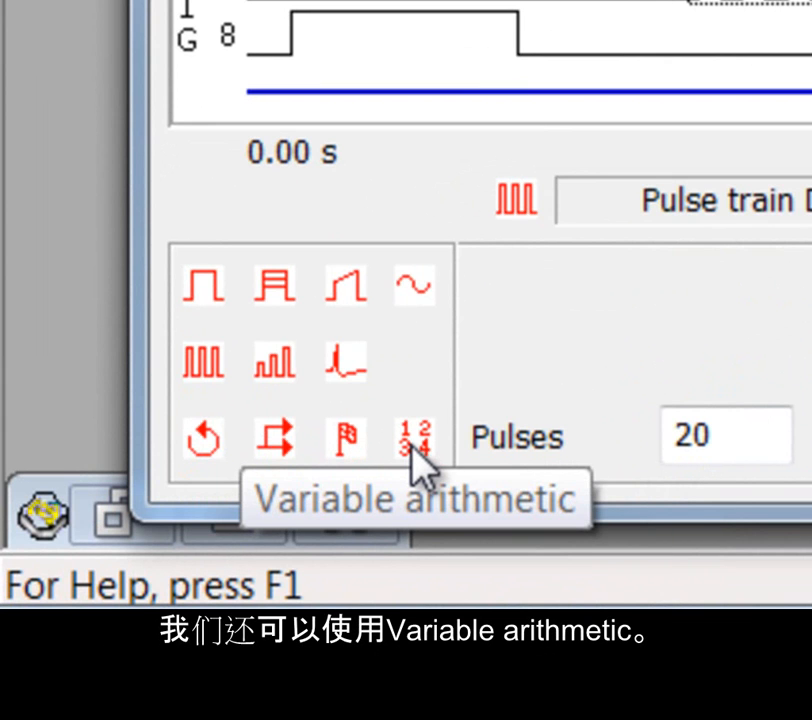
left_click_drag(203, 437, 601, 109)
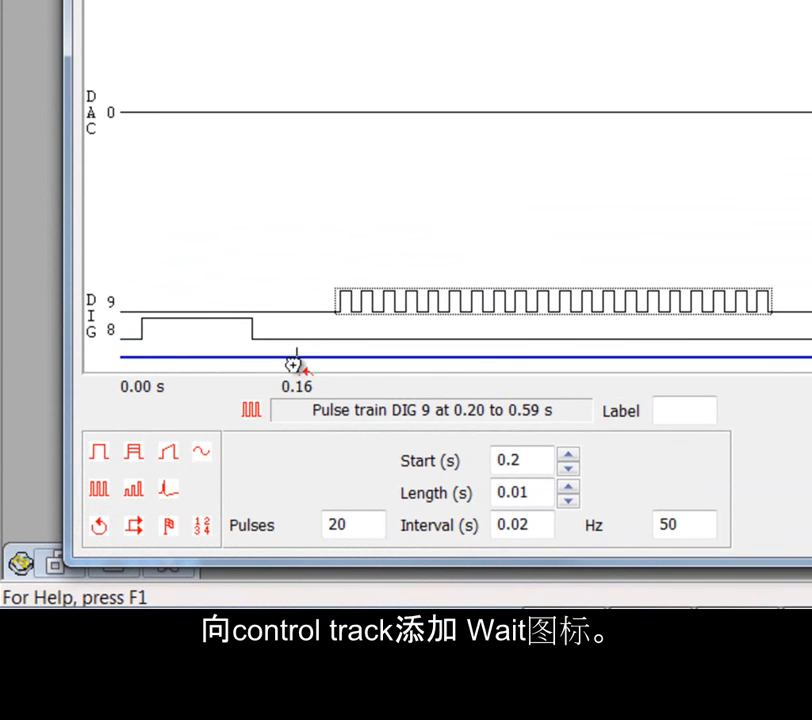
left_click_drag(295, 364, 308, 336)
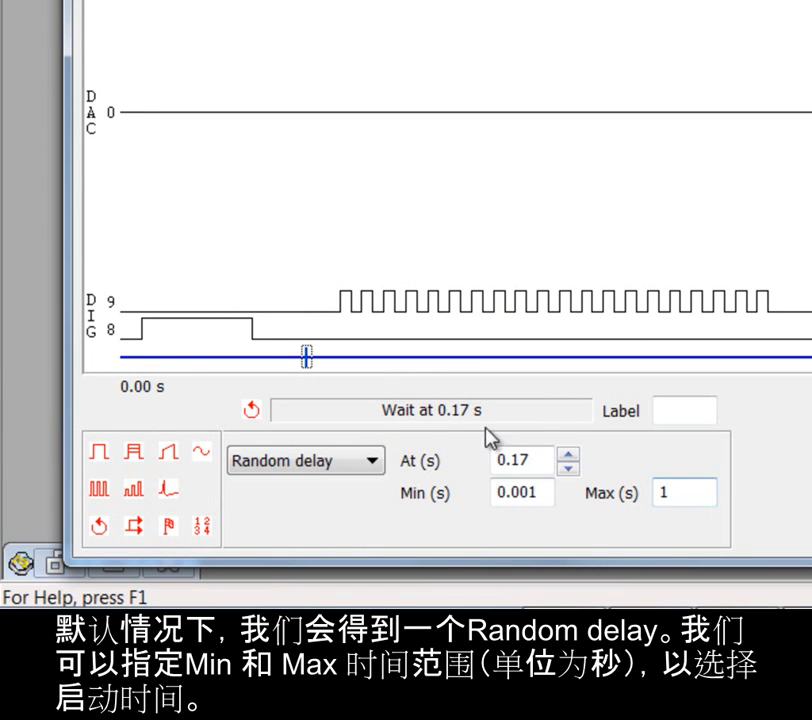
left_click(375, 464)
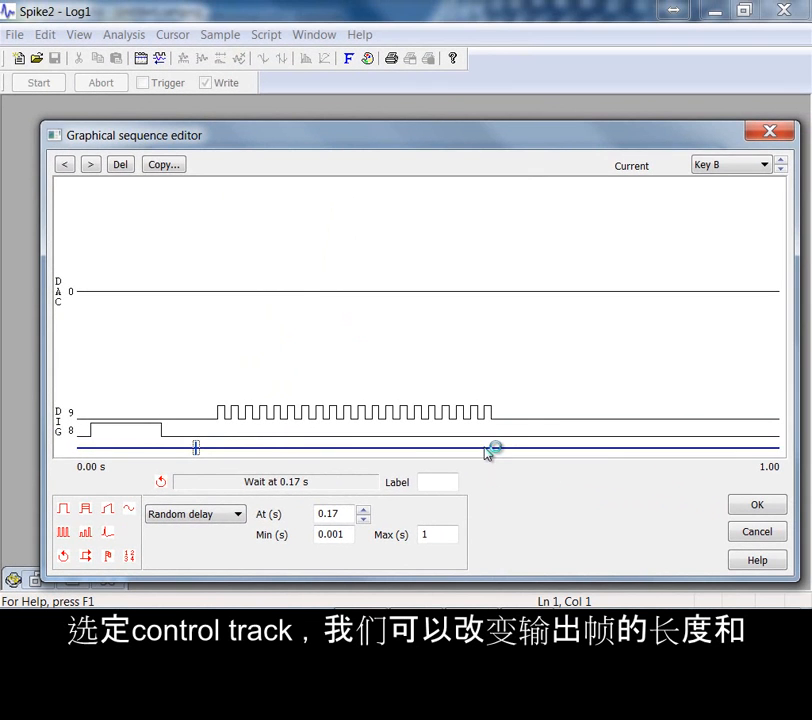
Step: Set section Key B to continue with Initial, assign trigger key b, add the comment "TTL pulses only" and accept the sequence
left_click(486, 448)
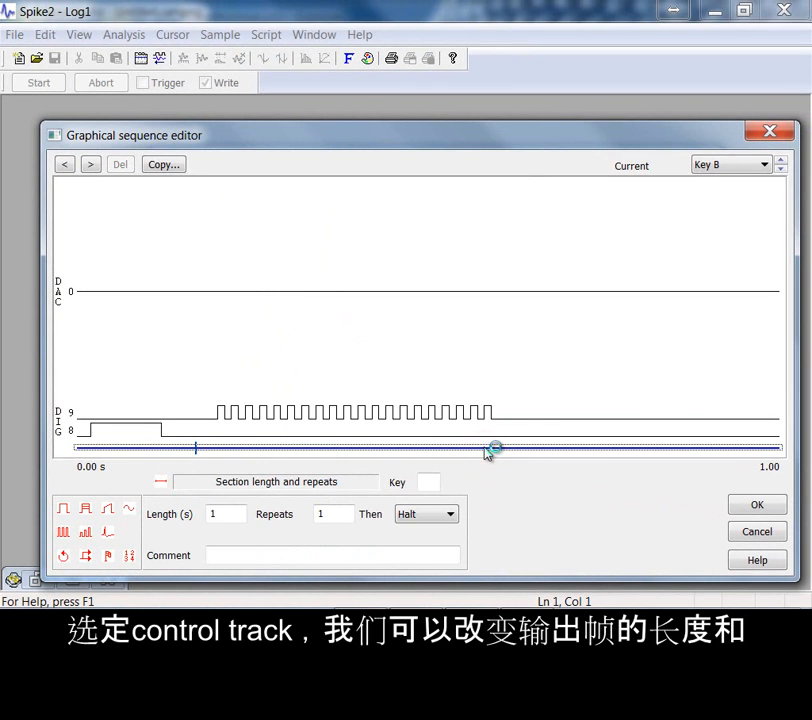
left_click(414, 521)
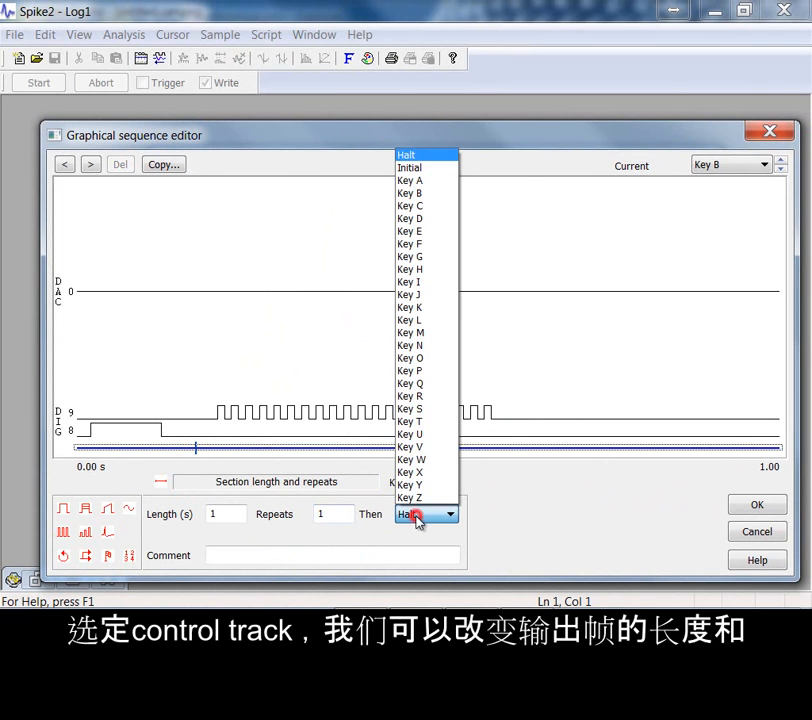
left_click(432, 169)
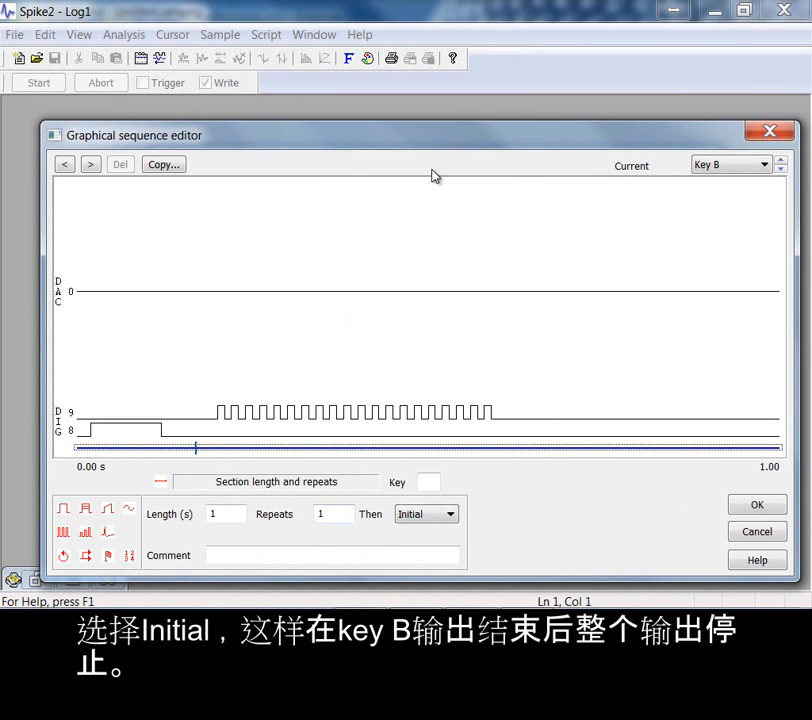
left_click(433, 484)
type("b")
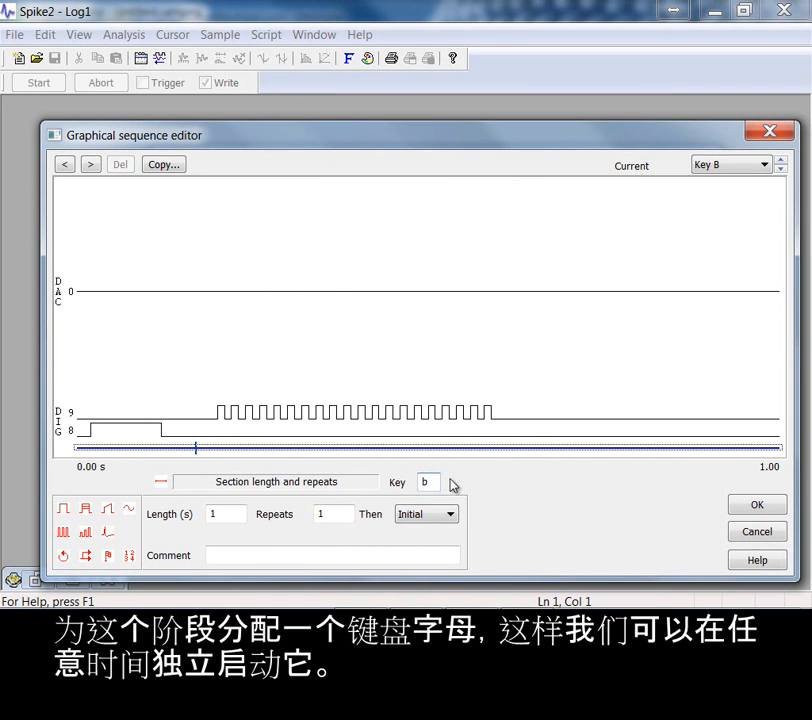
left_click(491, 481)
left_click(410, 556)
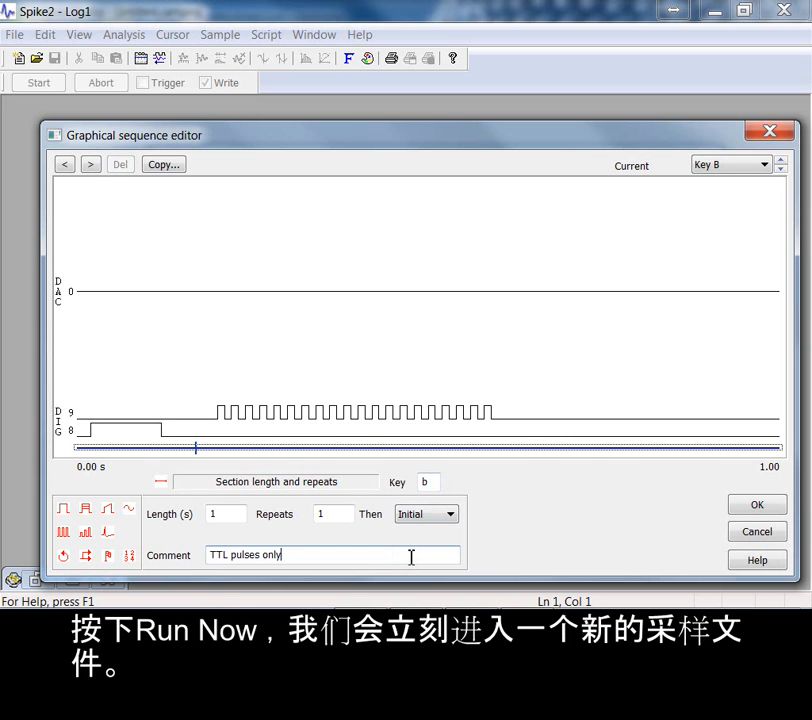
left_click(748, 508)
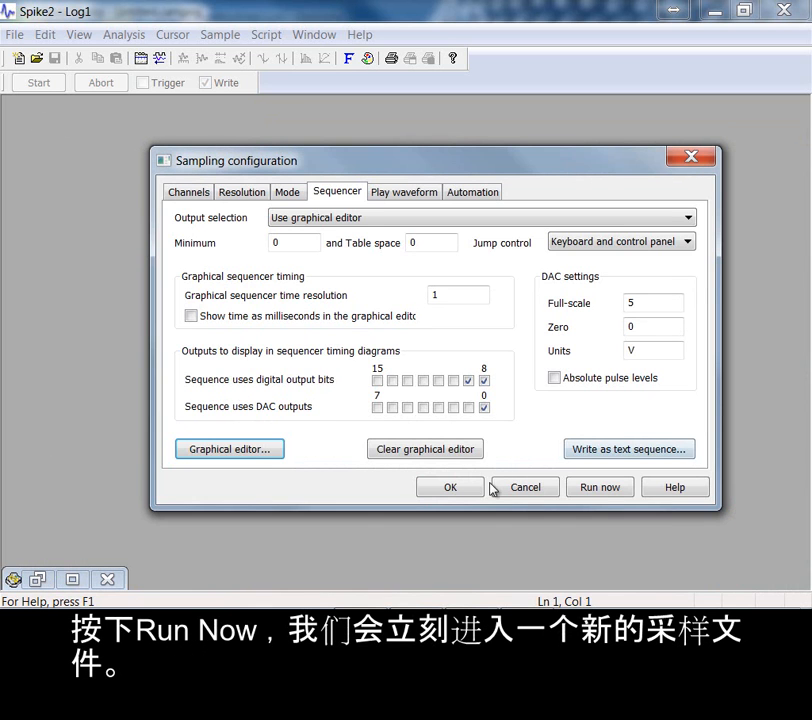
Step: Run the sampling configuration in a new data file, and dock the Sequence control panel with the toolbars before floating it again
left_click(598, 489)
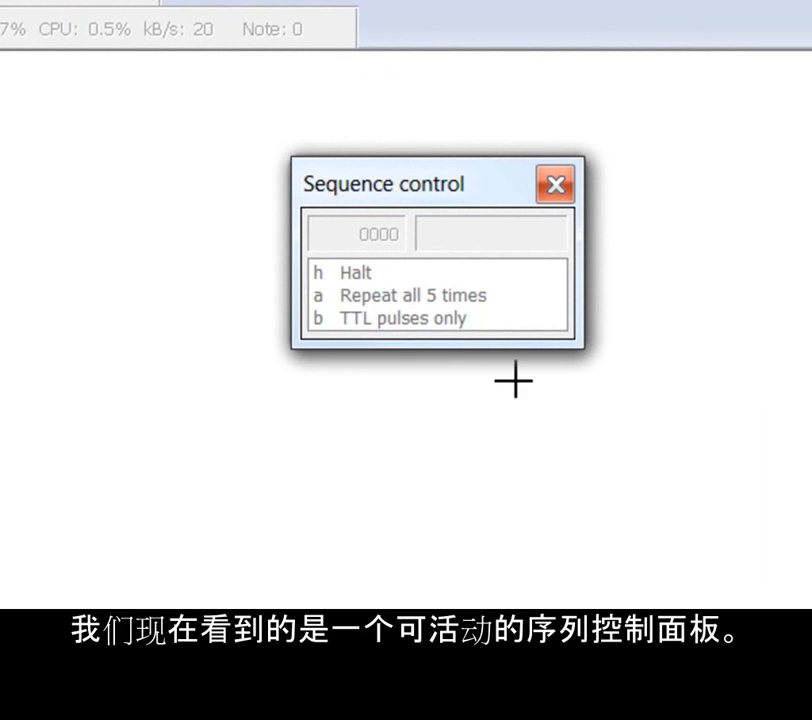
left_click_drag(476, 196, 562, 0)
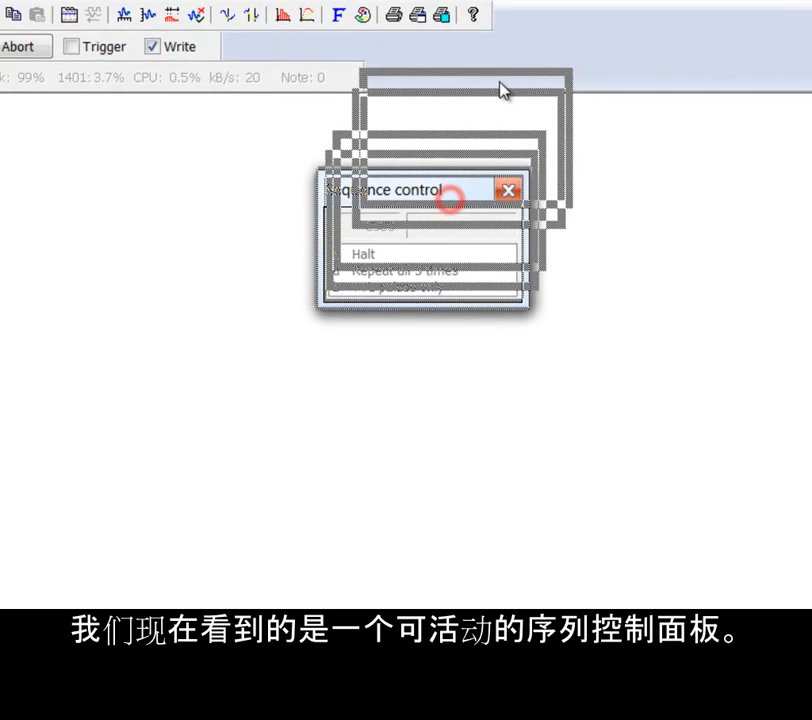
left_click_drag(483, 92, 483, 92)
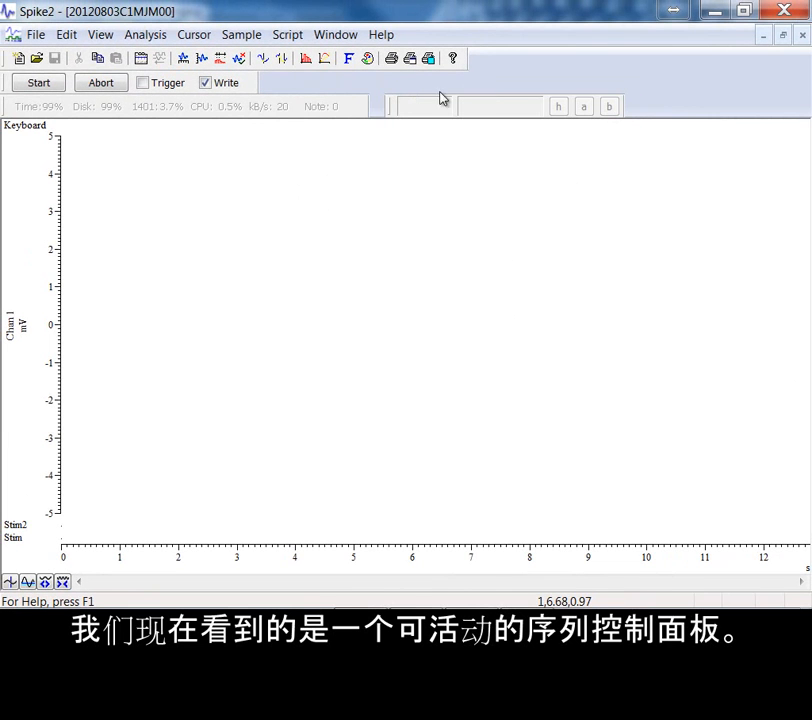
left_click_drag(392, 104, 381, 176)
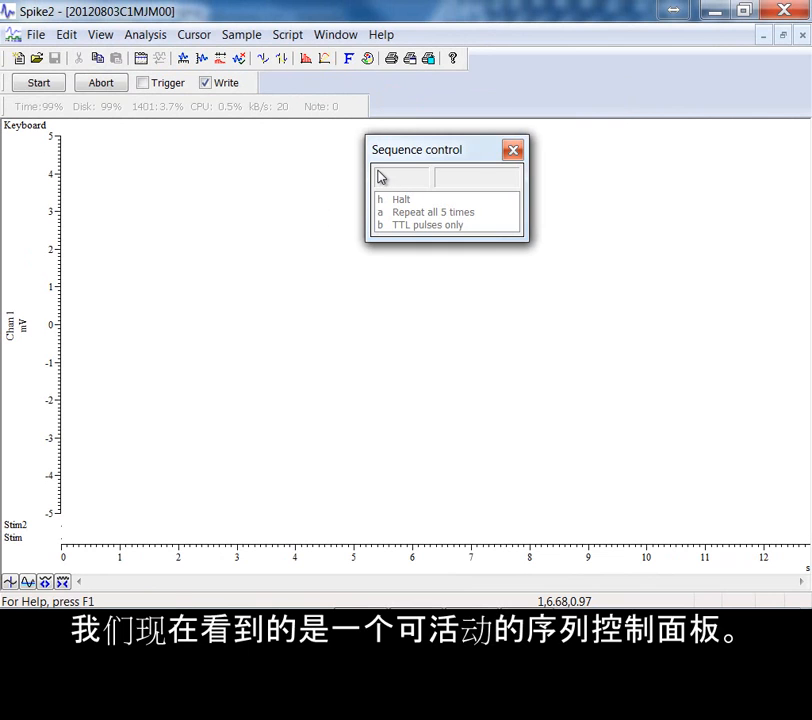
Step: Start recording and trigger "Repeat all 5 times" once and "TTL pulses only" twice from the Sequence control panel
left_click(52, 84)
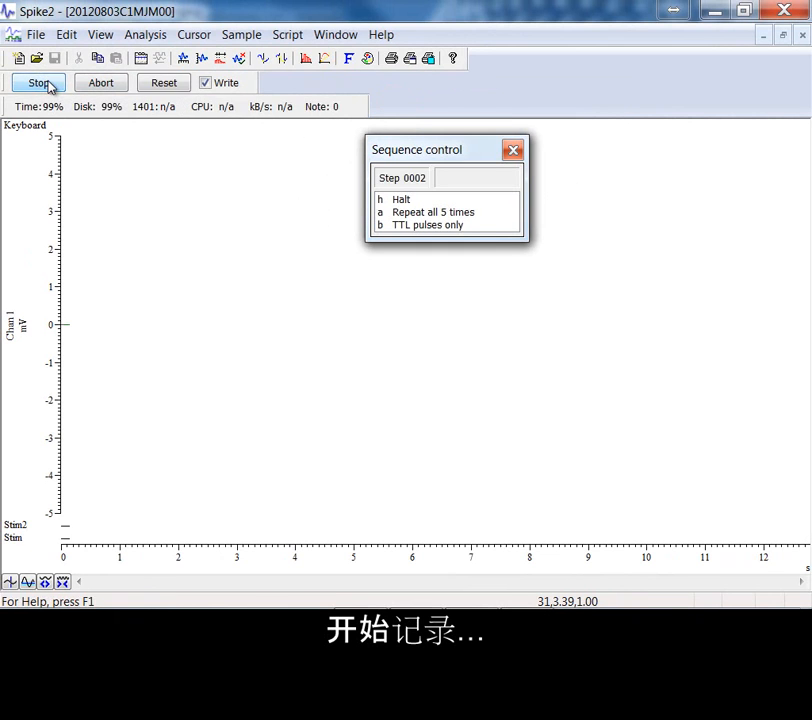
left_click(440, 213)
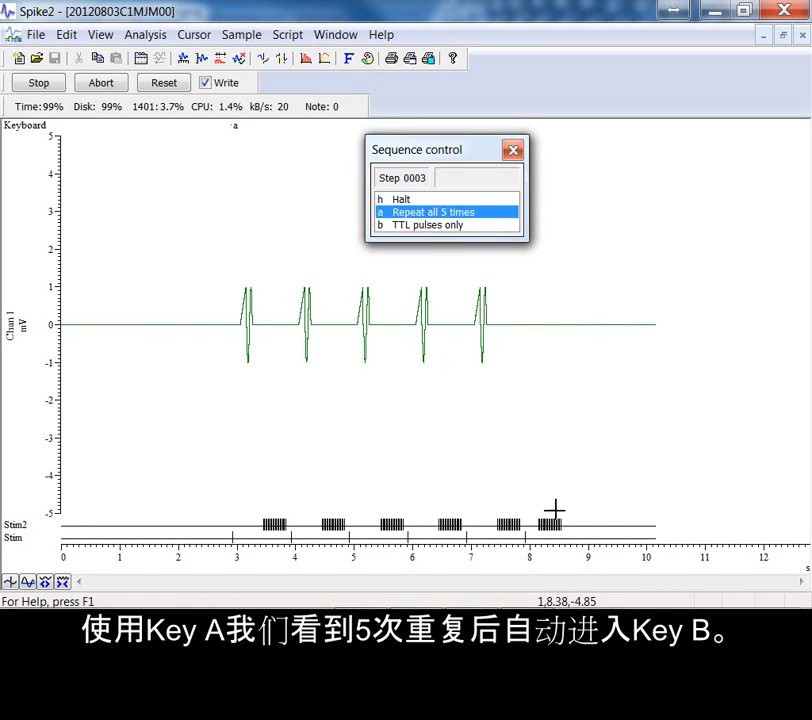
left_click(433, 228)
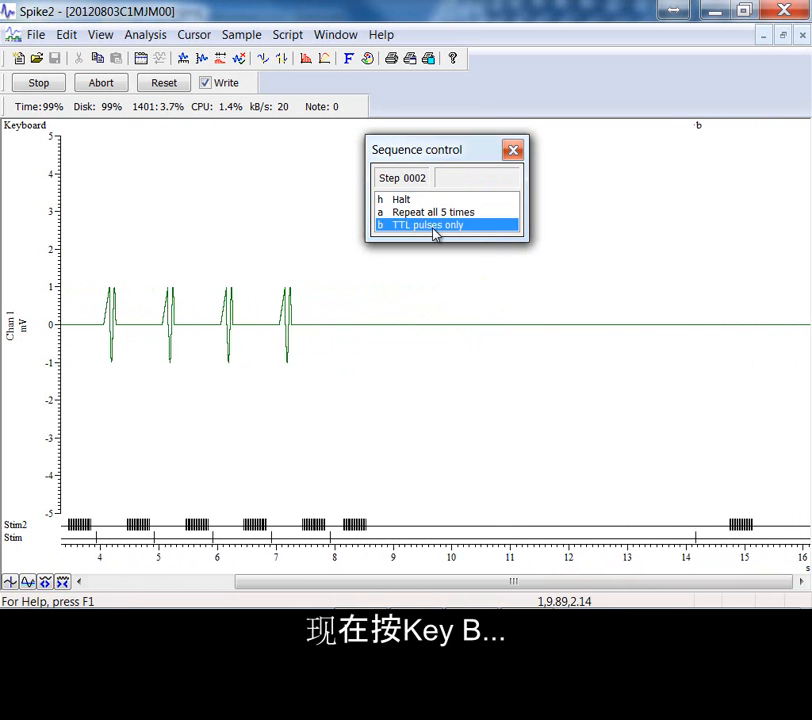
left_click(433, 228)
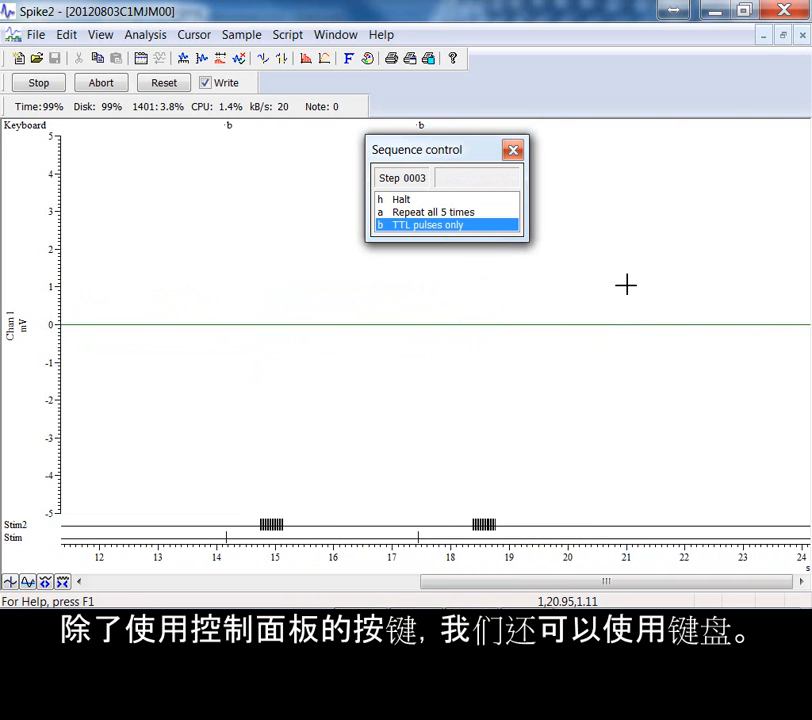
Step: Trigger the "TTL pulses only" section four more times using its assigned trigger key b
key("b")
key("b")
key("b")
key("b")
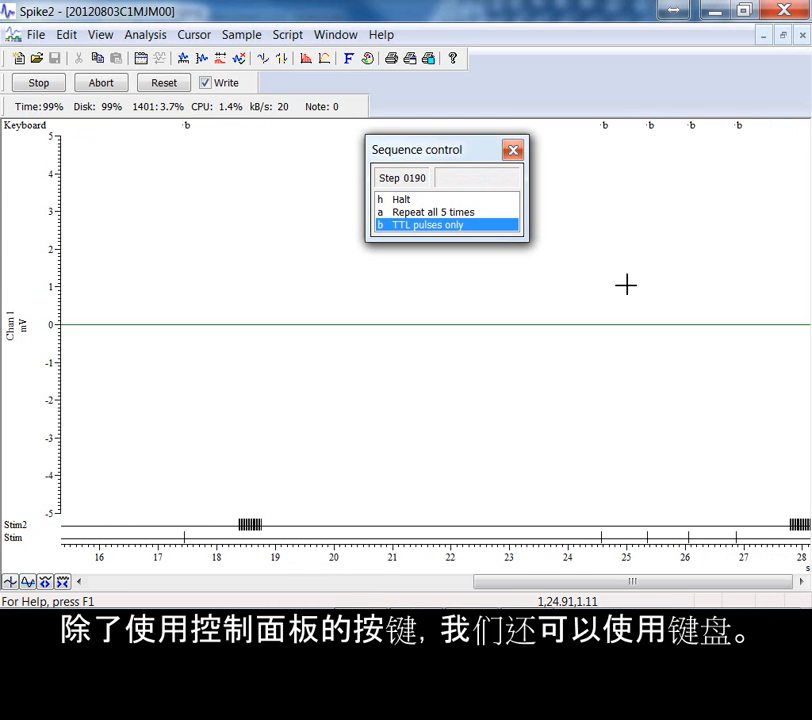
Step: Trigger "TTL pulses only" once more, halt the sequence and stop sampling to review the recorded Key A and Key B output
key("b")
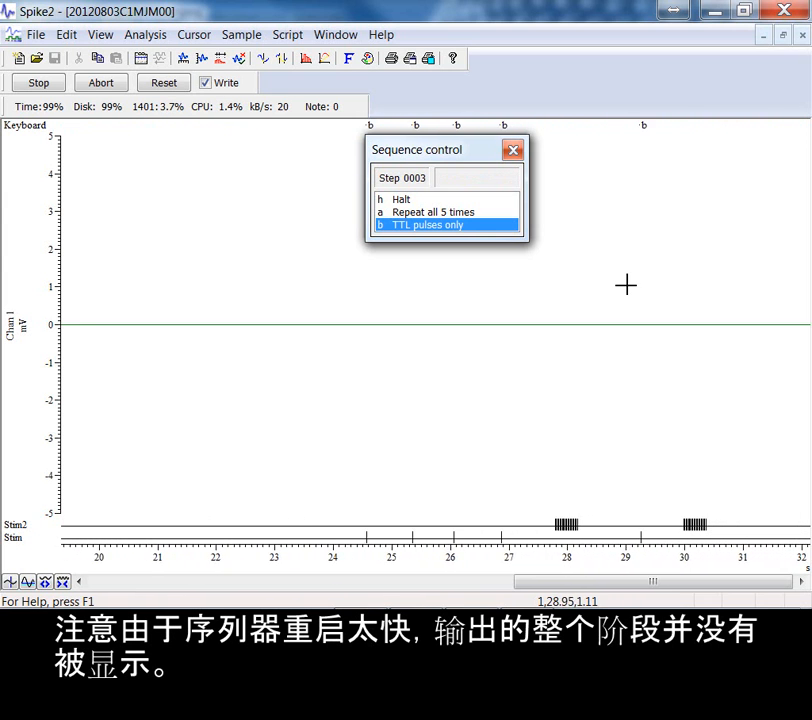
left_click(414, 200)
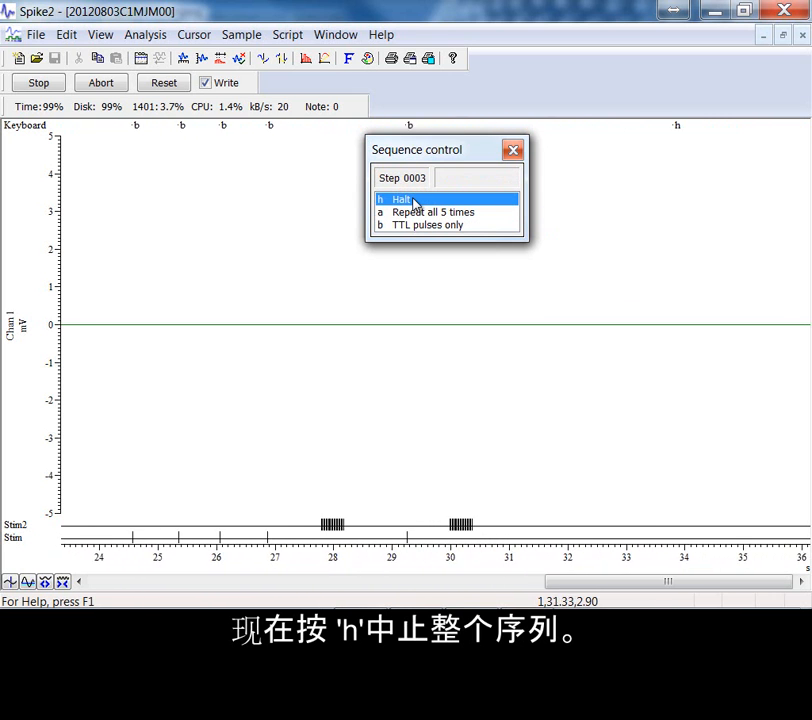
left_click(40, 86)
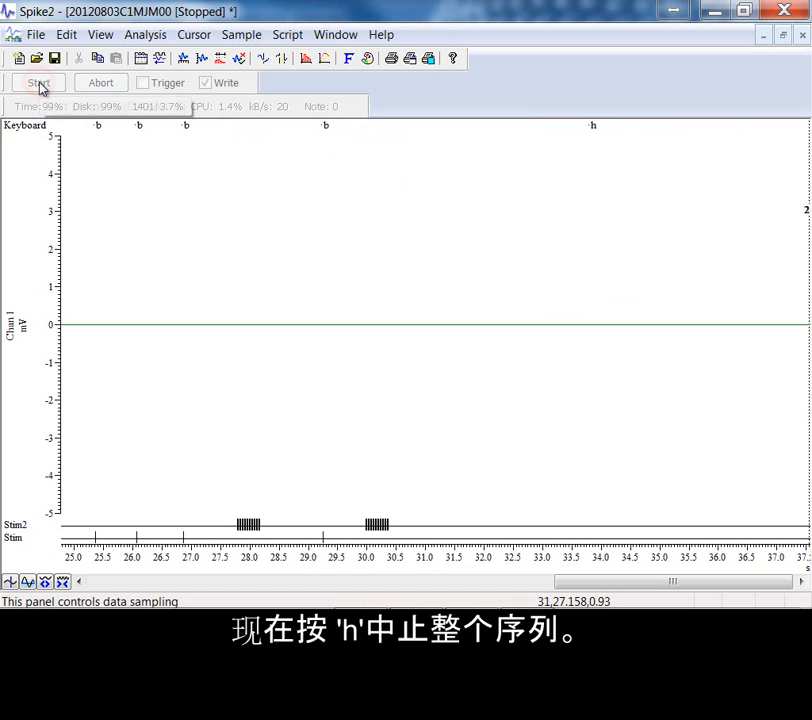
left_click_drag(655, 585, 187, 546)
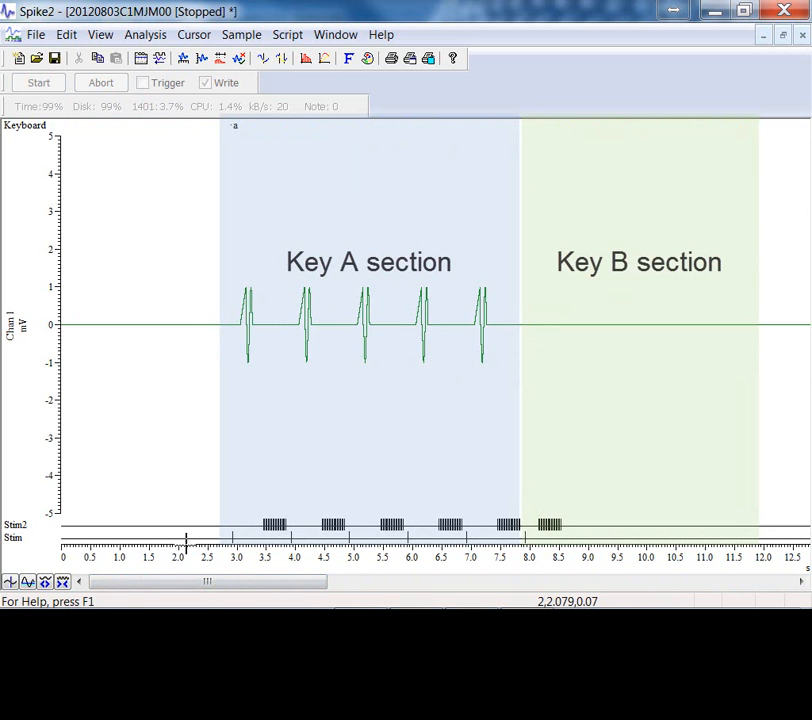
Step: Create a new virtual channel in the recorded file and match its sampling settings to 1 Chan 1 (Waveform)
left_click(158, 36)
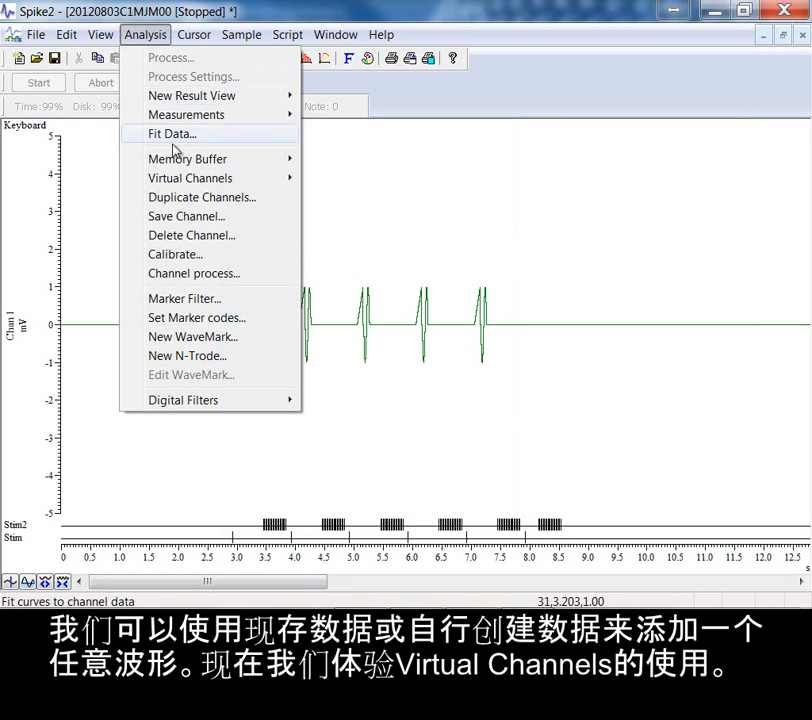
mouse_move(185, 180)
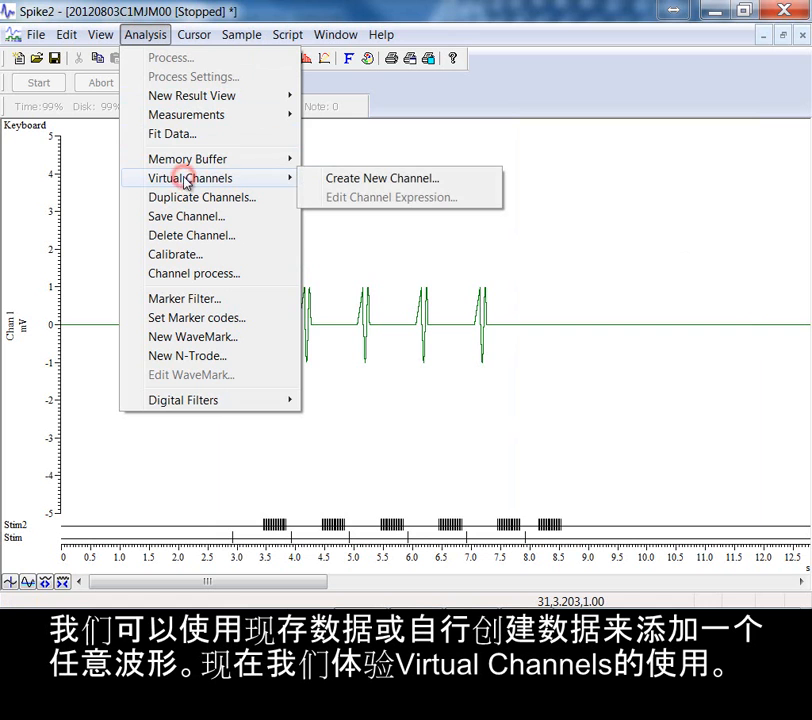
left_click(408, 182)
left_click_drag(295, 144, 393, 127)
left_click(396, 176)
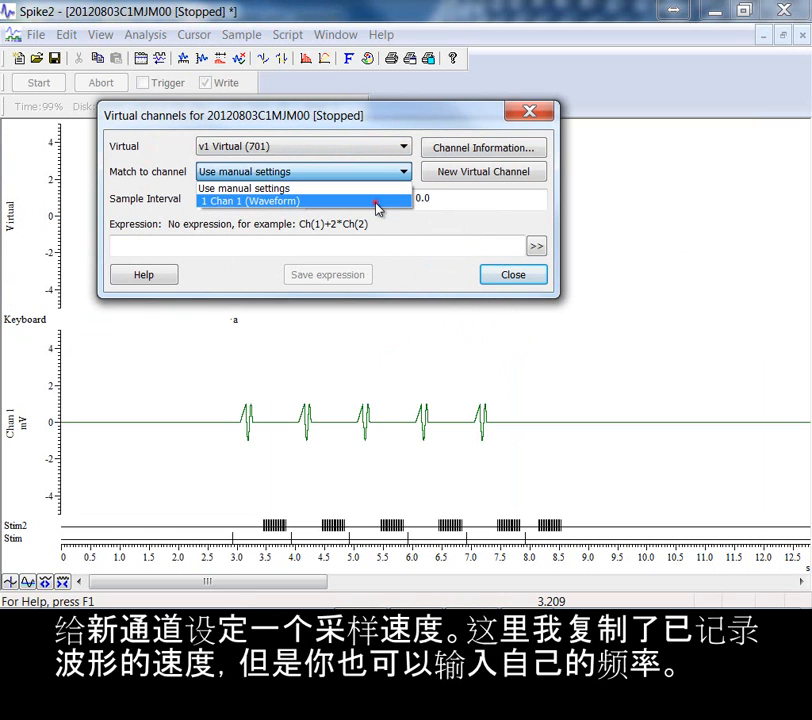
left_click(377, 203)
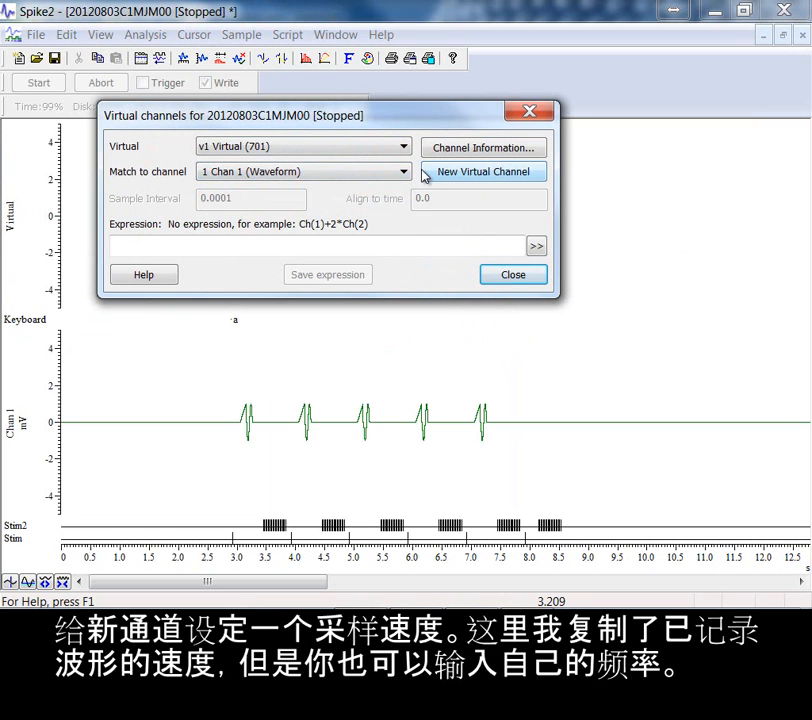
Step: Generate a sinusoid with a frequency of 100 cycles per second as the virtual channel's expression
left_click(536, 245)
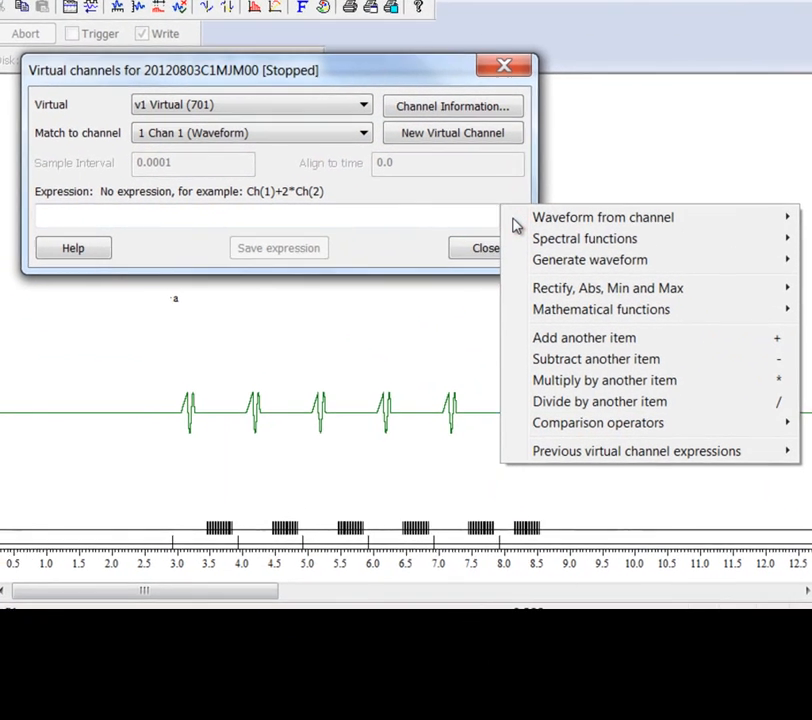
mouse_move(609, 217)
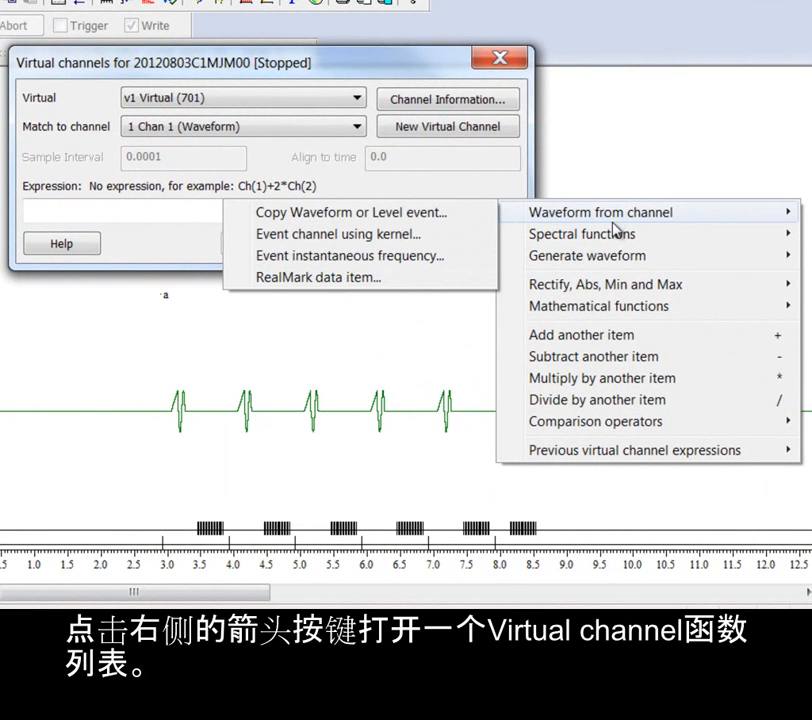
mouse_move(615, 260)
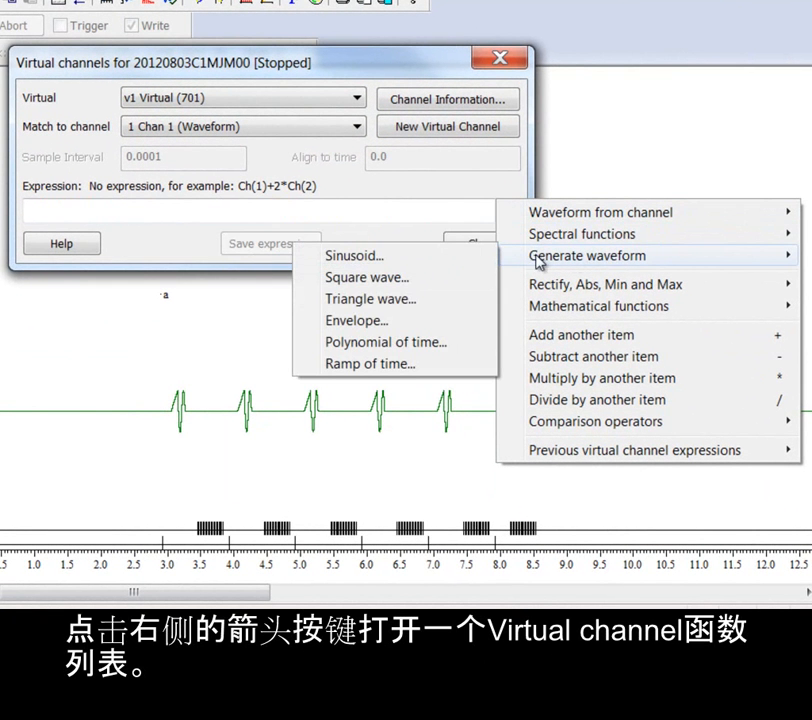
left_click(455, 259)
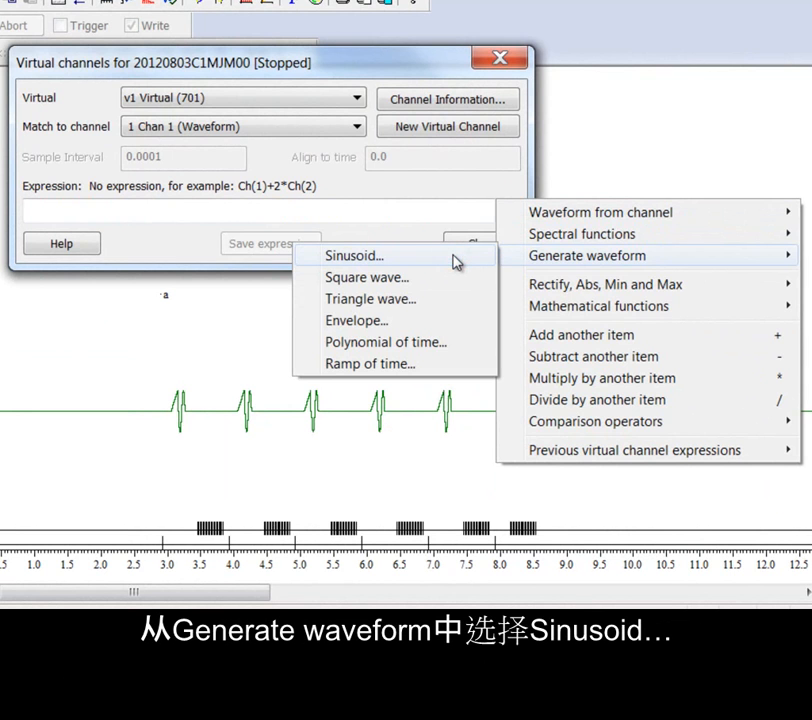
left_click_drag(353, 136, 295, 136)
type("1")
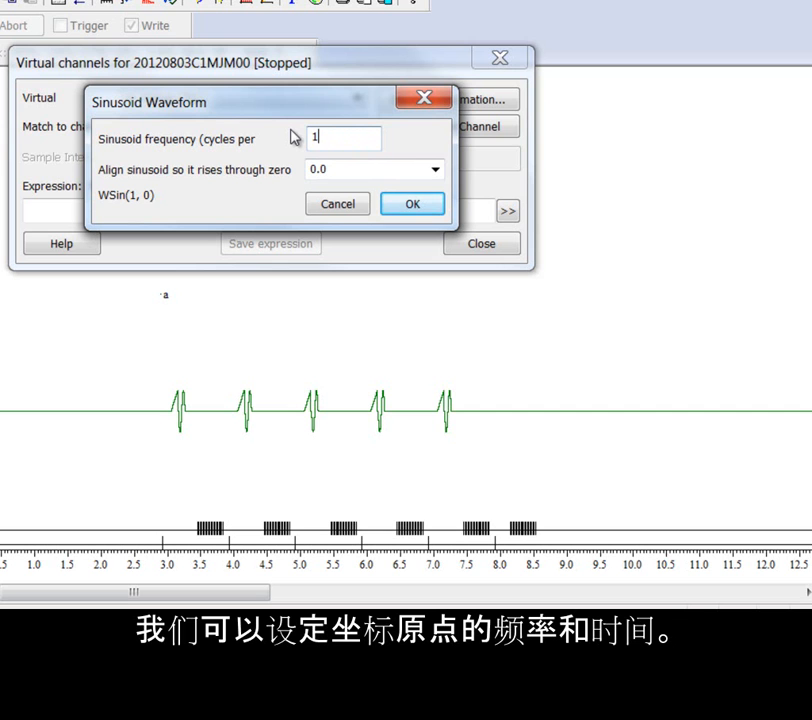
type("00")
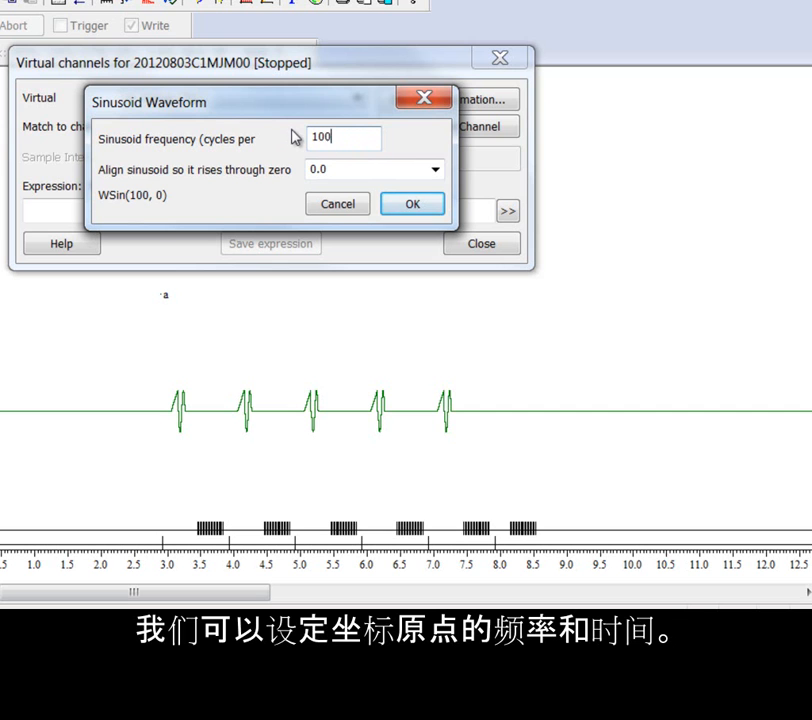
left_click(417, 205)
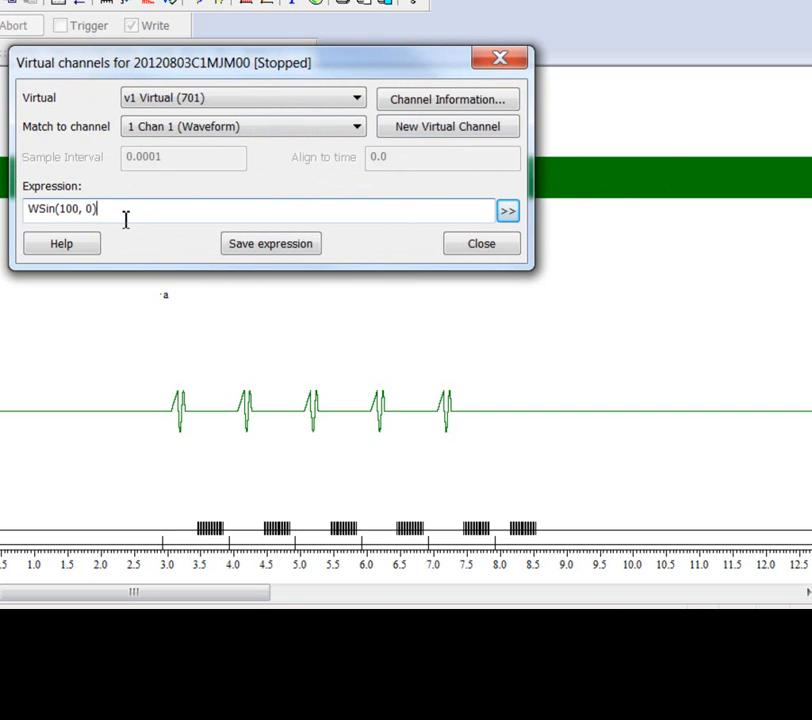
Step: Append an envelope waveform to the virtual channel expression with rise time 0.1, hold 0.5 and fall 0.2
left_click(509, 211)
mouse_move(569, 258)
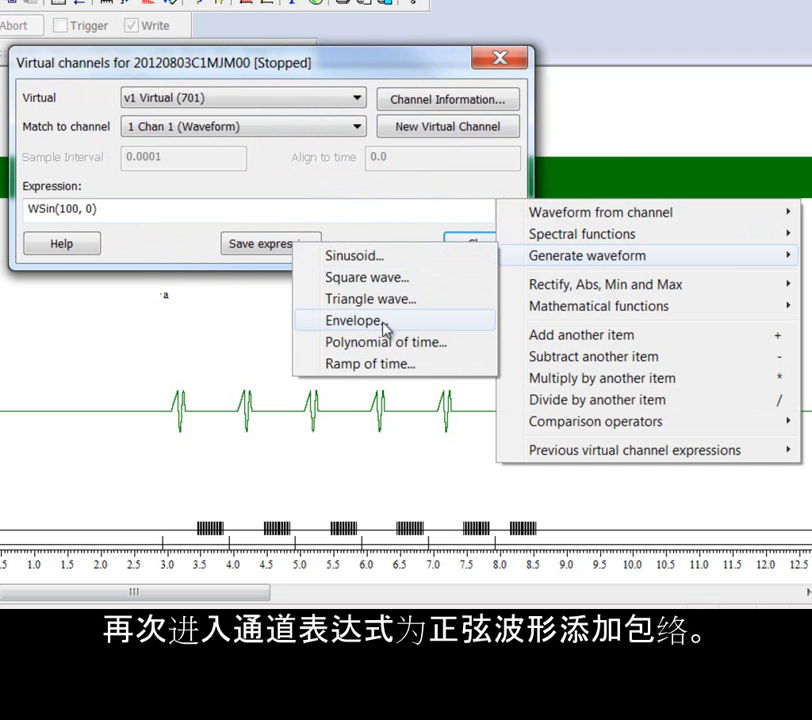
left_click(433, 325)
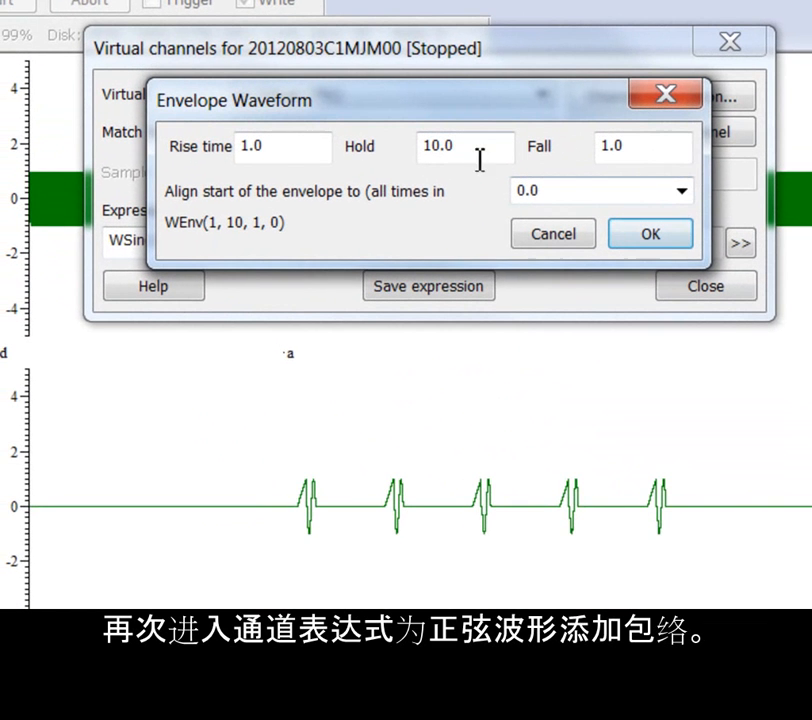
double_click(295, 147)
type("0.1")
left_click(490, 151)
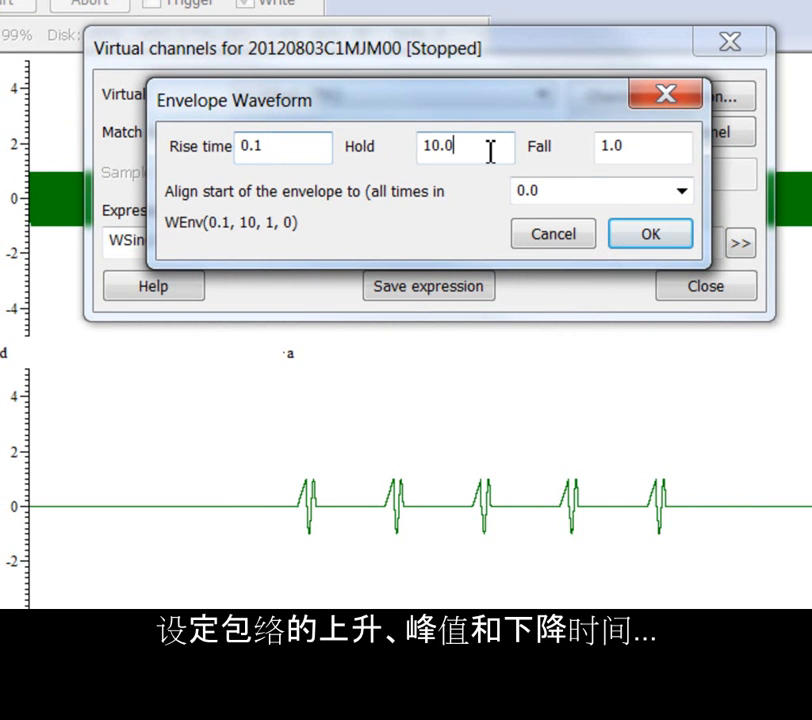
double_click(488, 148)
type("0.")
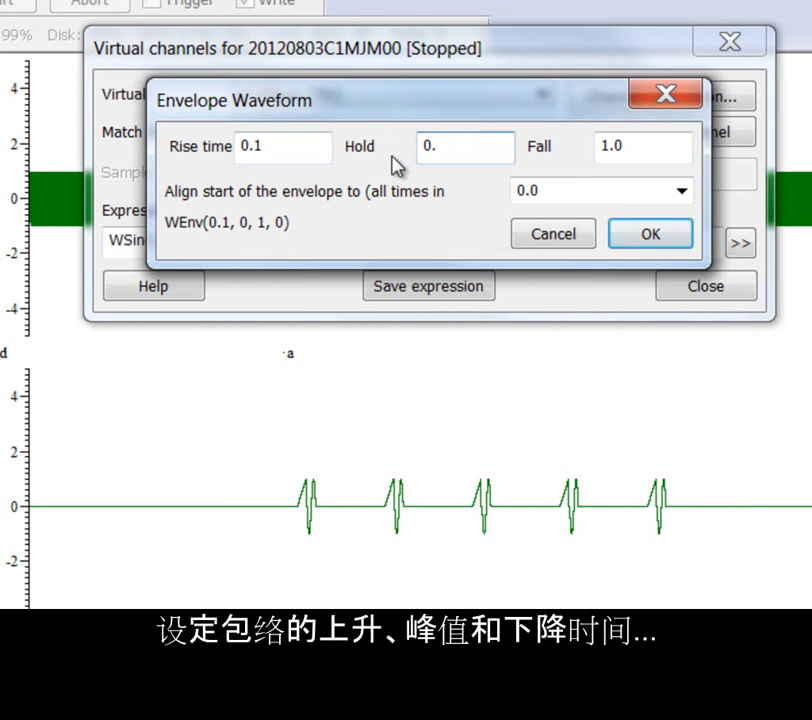
type("5")
double_click(655, 148)
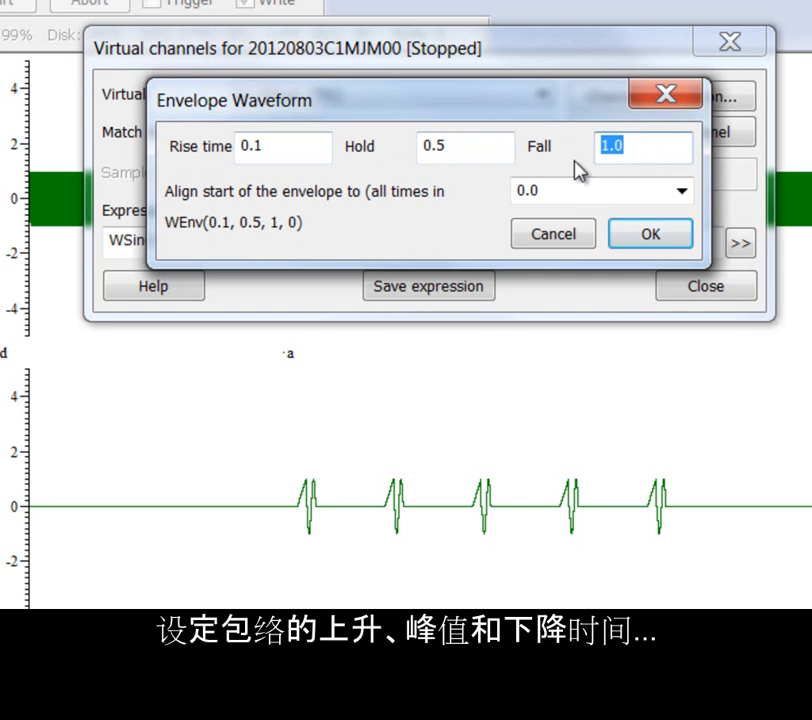
type("0.2")
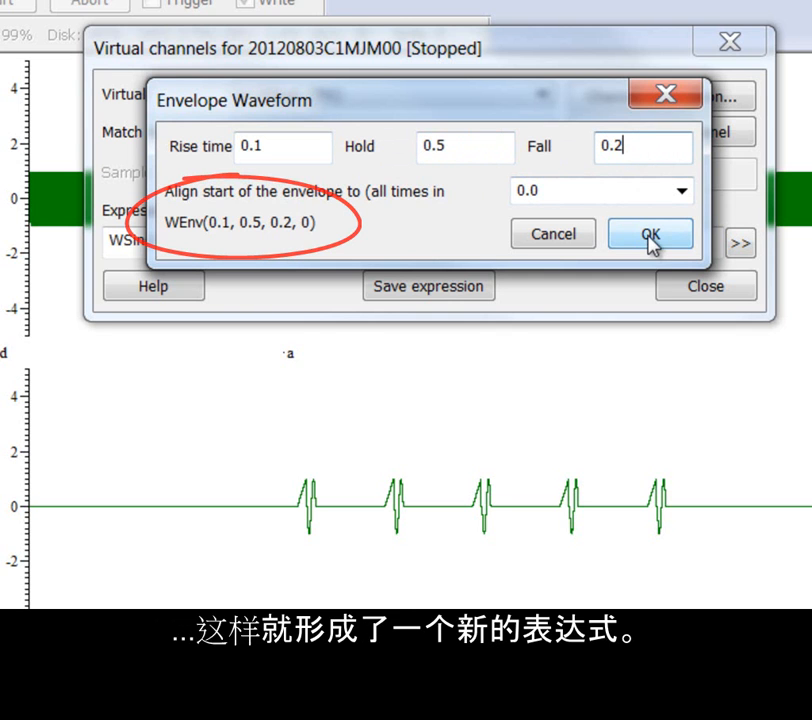
left_click(650, 240)
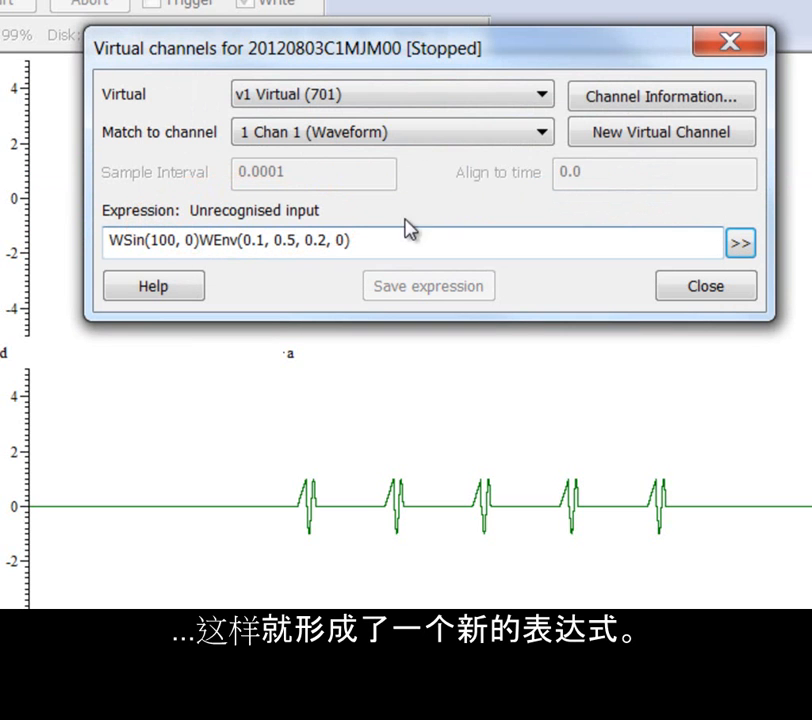
Step: Multiply the sinusoid by the envelope so the expression reads WSin(100, 0)*WEnv(0.1, 0.5, 0.2, 0), and close the virtual channel settings
left_click_drag(376, 240, 206, 241)
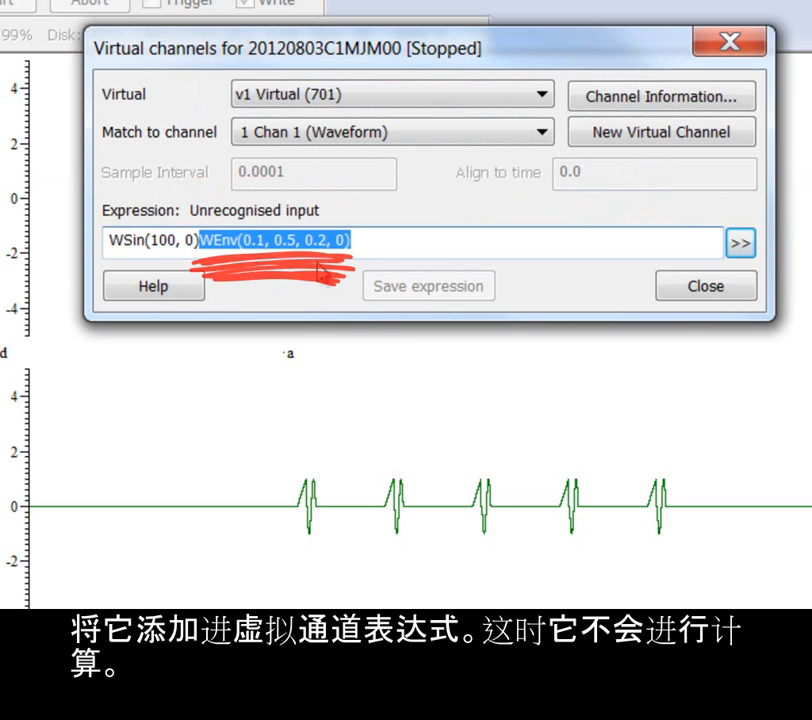
left_click(201, 243)
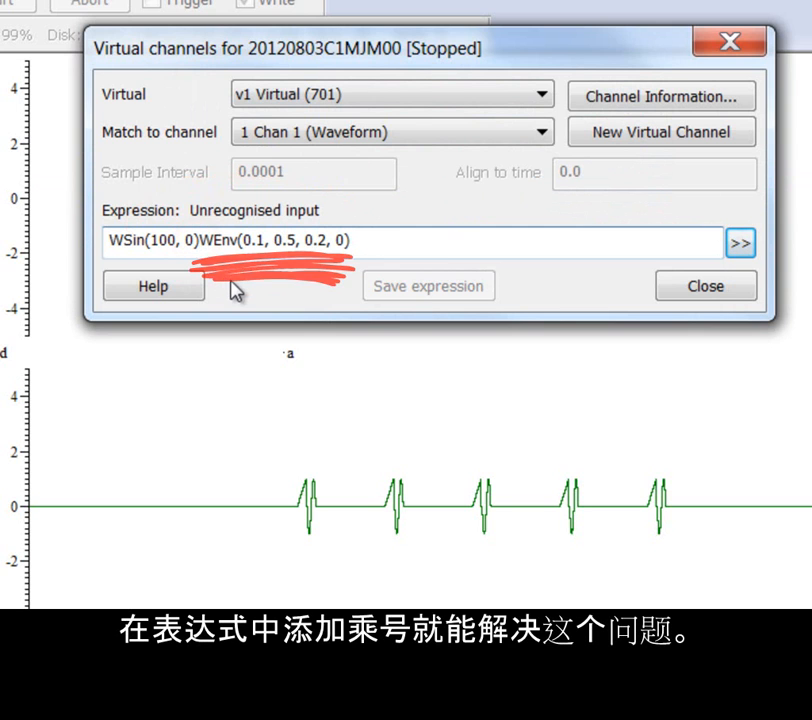
type("*")
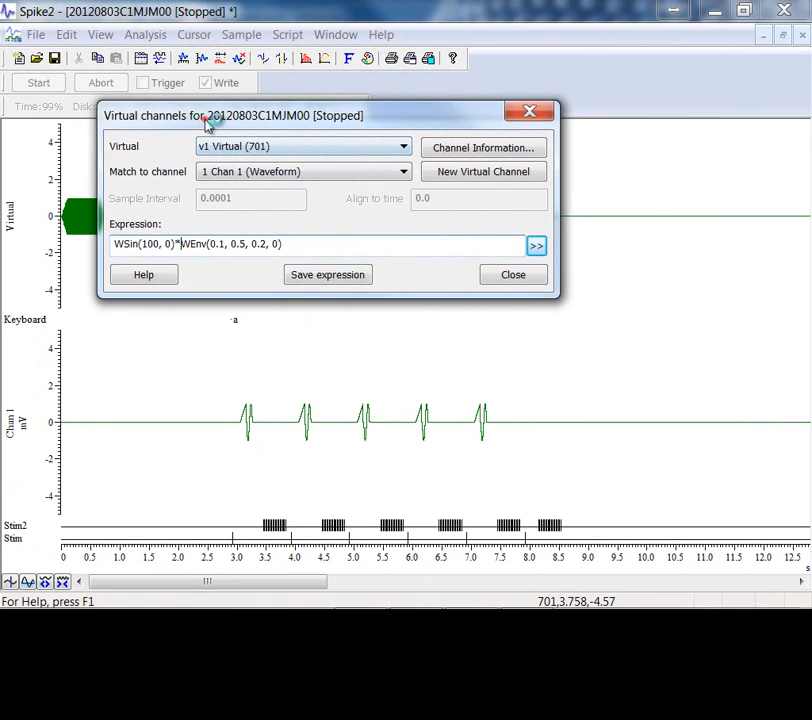
left_click_drag(213, 99, 425, 18)
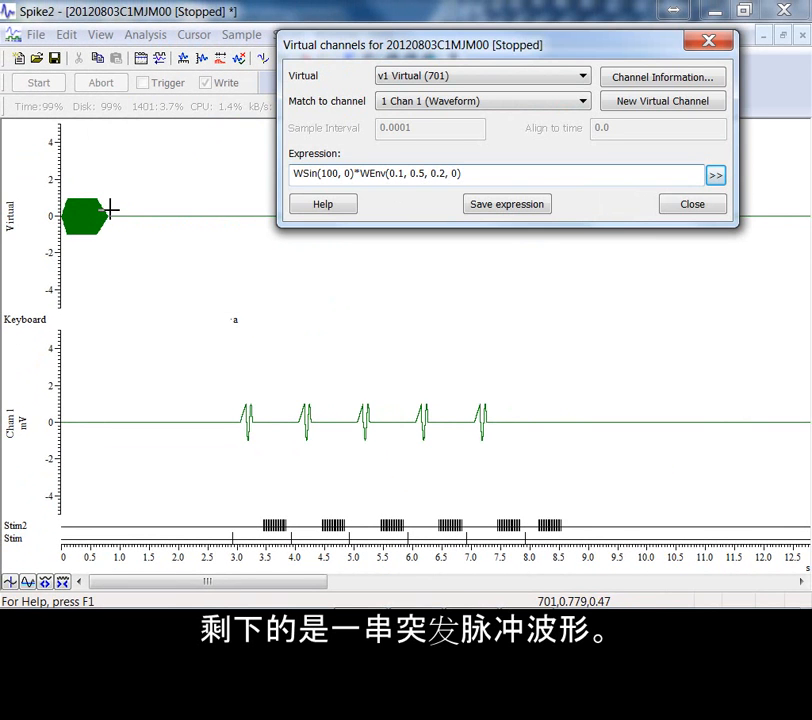
left_click(690, 205)
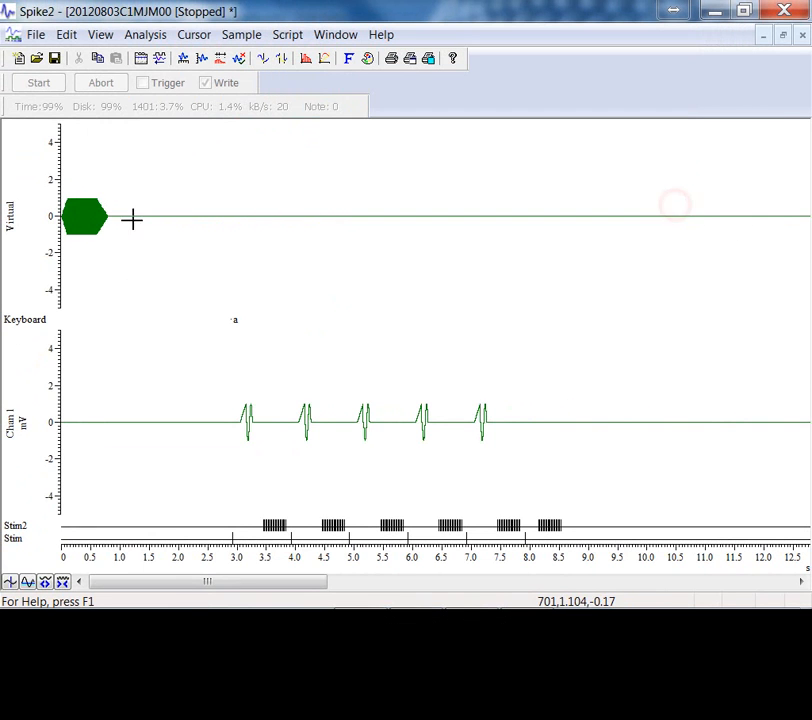
Step: Set up waveform output of channel v1 Virtual with an end time of 0.8 and add it to the online waveforms
left_click_drag(136, 193, 63, 189)
mouse_move(248, 194)
left_mouse_down()
mouse_move(243, 248)
mouse_move(248, 243)
left_mouse_up()
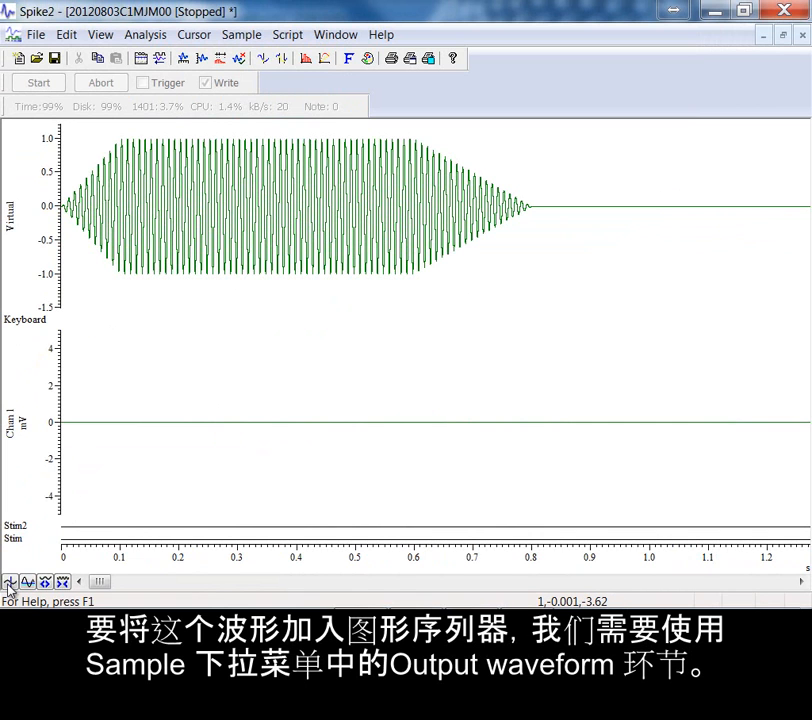
left_click(244, 40)
left_click(265, 167)
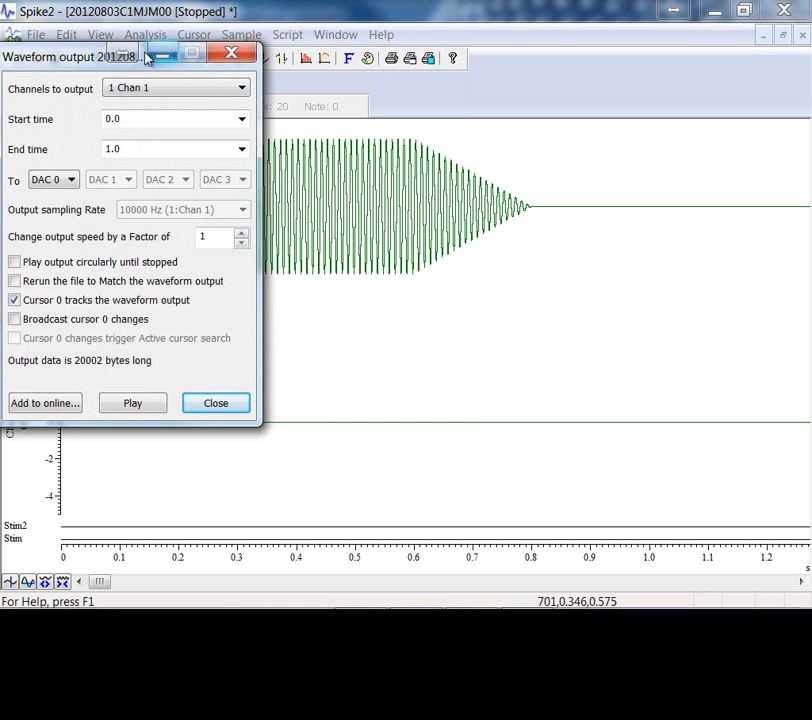
left_click_drag(76, 54, 564, 56)
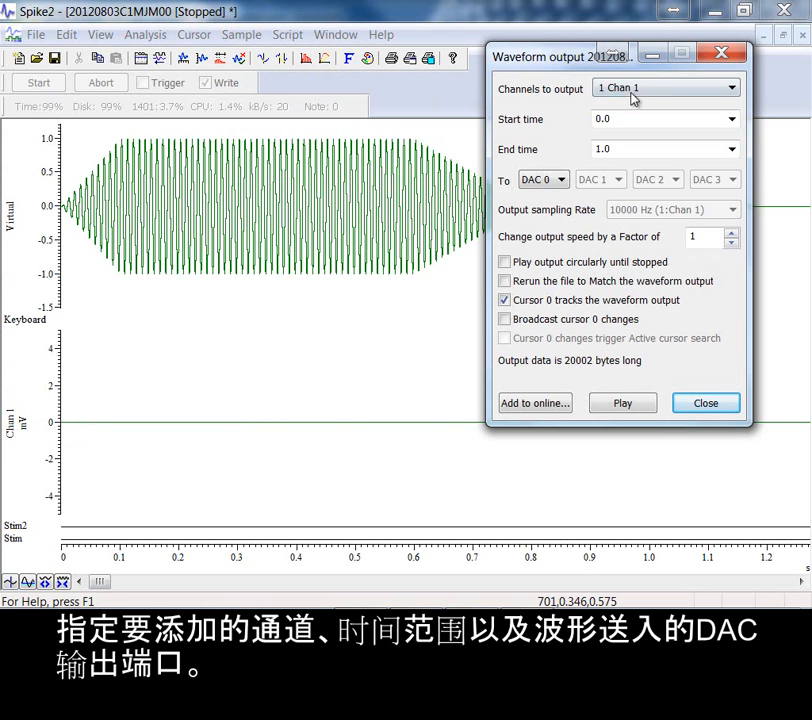
left_click(635, 90)
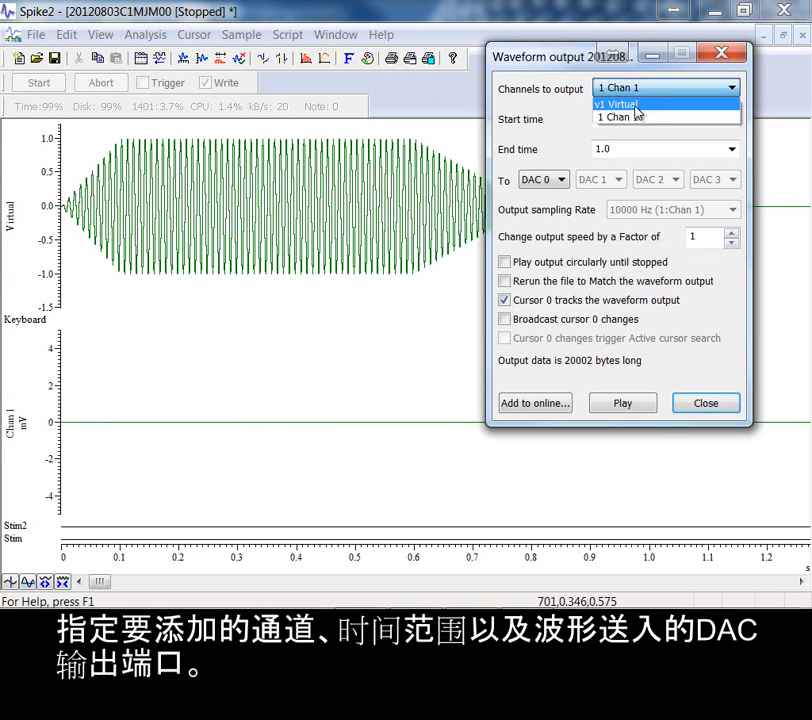
left_click(648, 105)
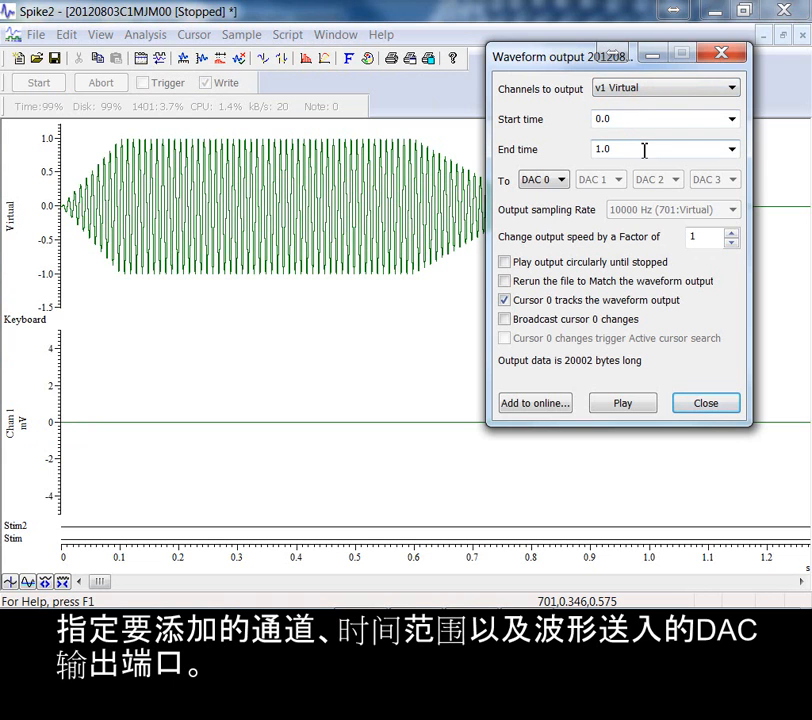
type("0.8")
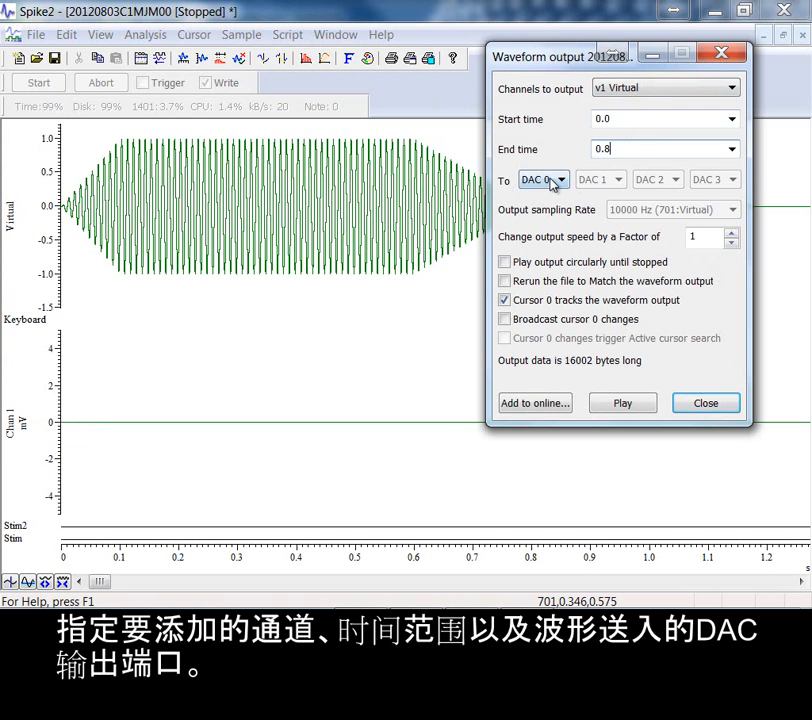
left_click(535, 403)
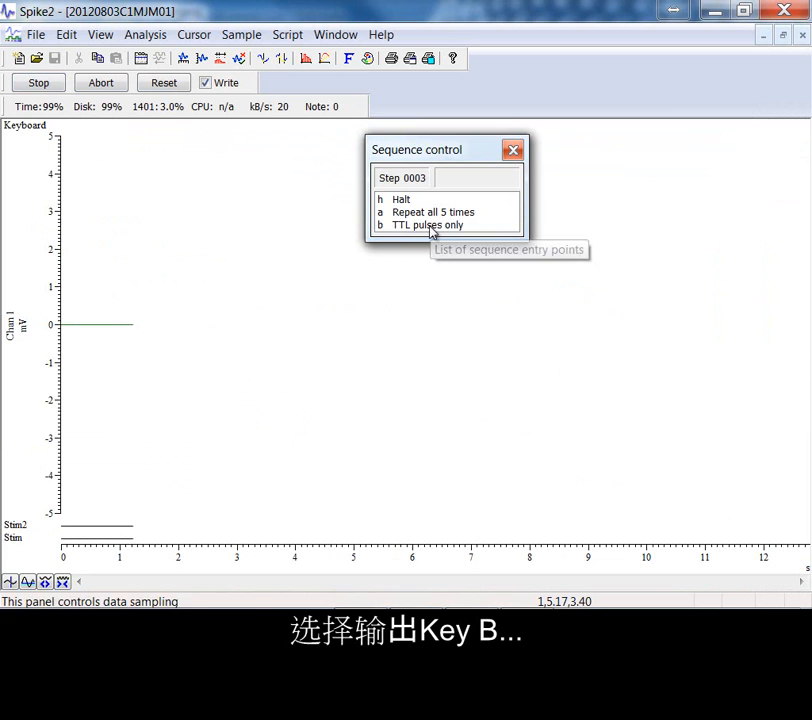
Step: Trigger the "TTL pulses only" section in the new recording to test it with the added waveform
left_click(431, 226)
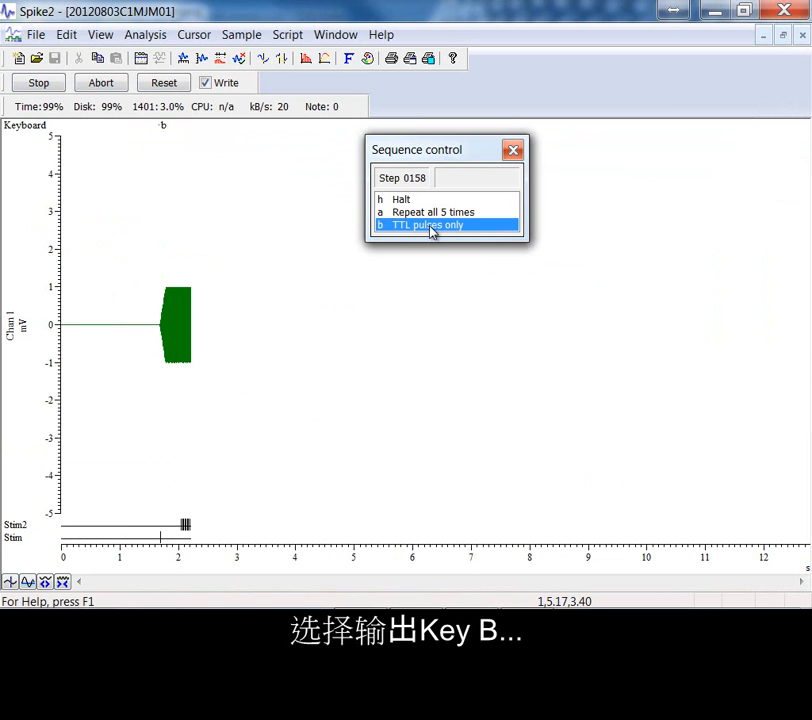
Step: Trigger the "TTL pulses only" section twice more in the running recording, and switch the sequence to Halt
left_click(431, 230)
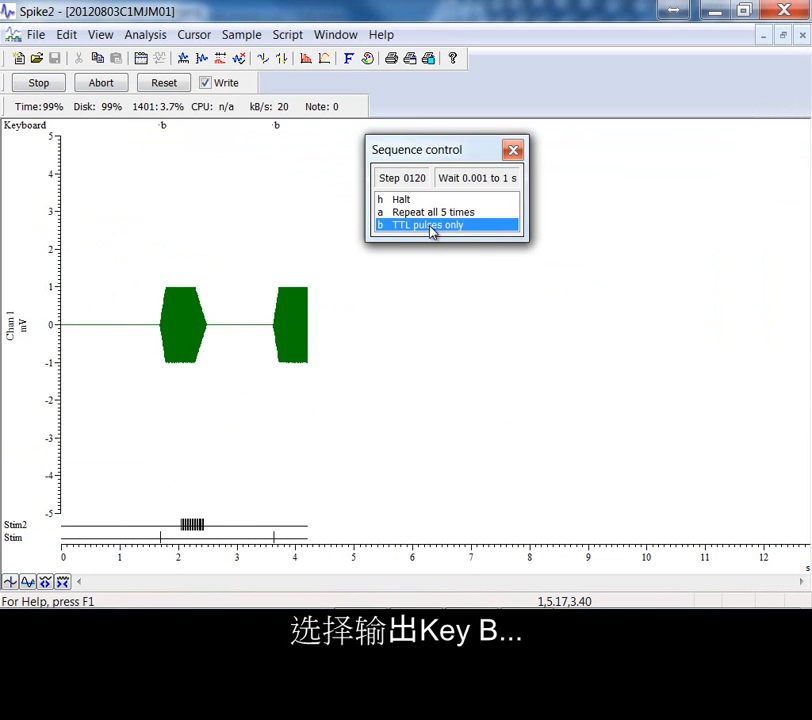
left_click(431, 229)
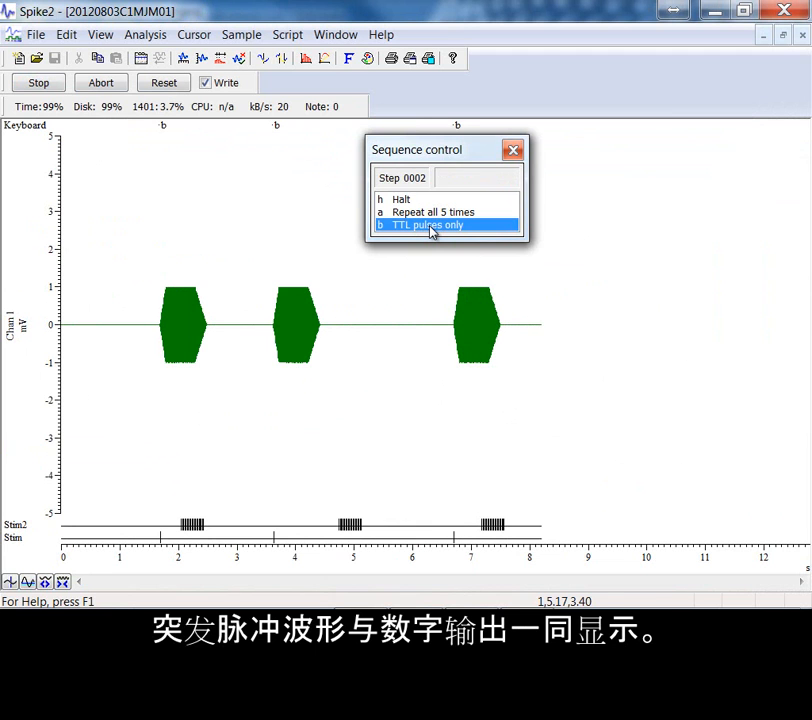
left_click(401, 199)
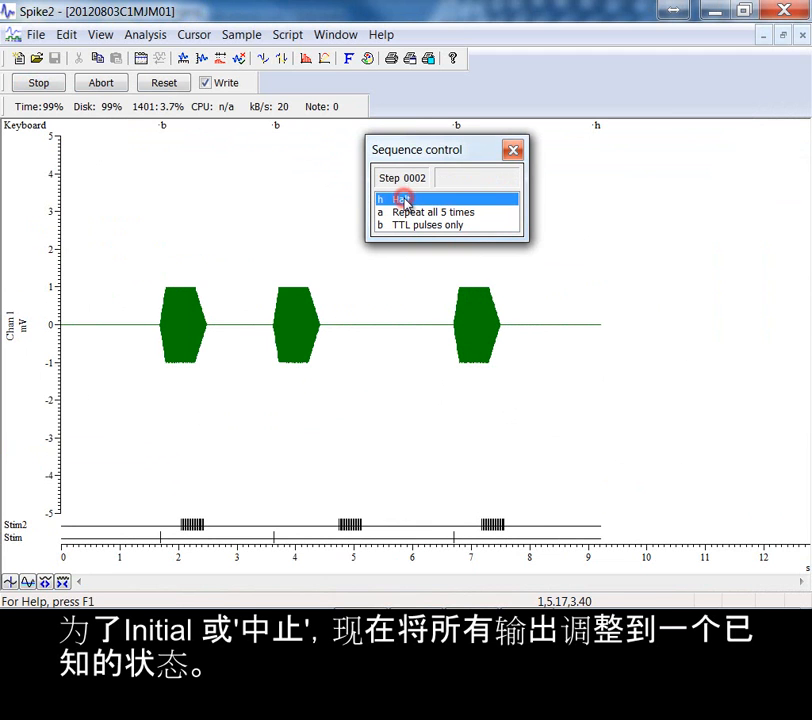
Step: Abort the running recording and delete its sampled data
left_click(109, 84)
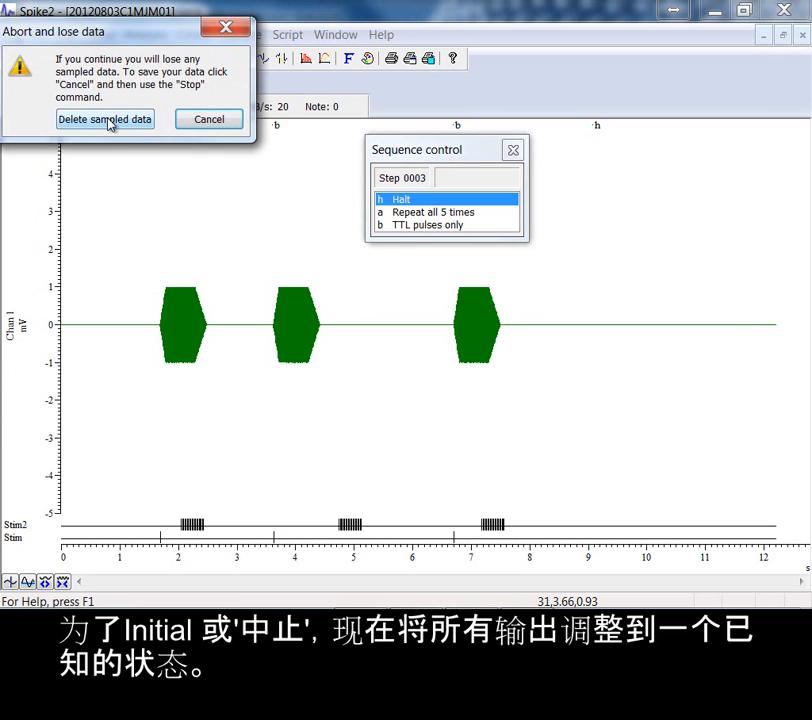
left_click(107, 120)
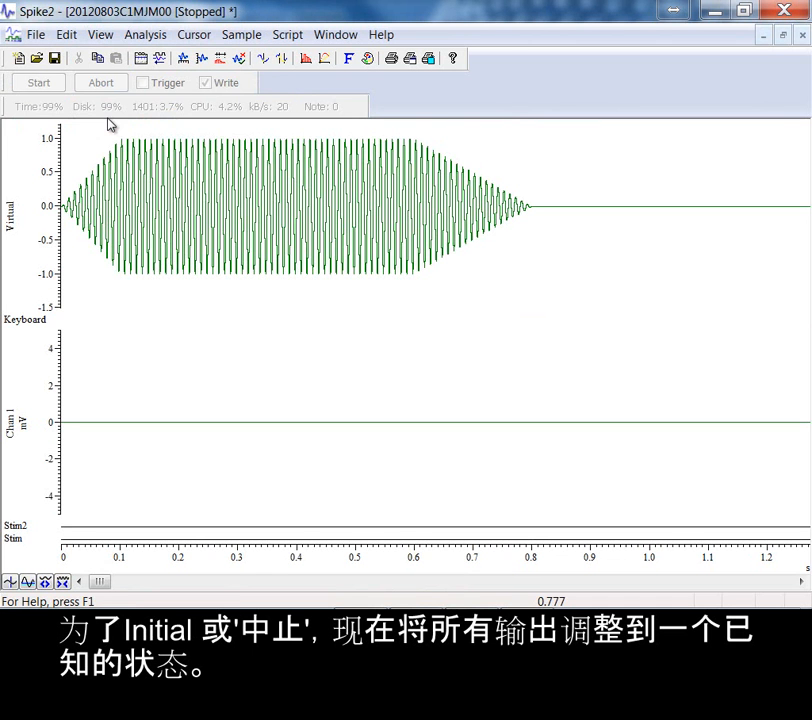
Step: Add a digital marker event at 0.8 s to the control track of the Key B section and edit its code
left_click(232, 36)
left_click(236, 59)
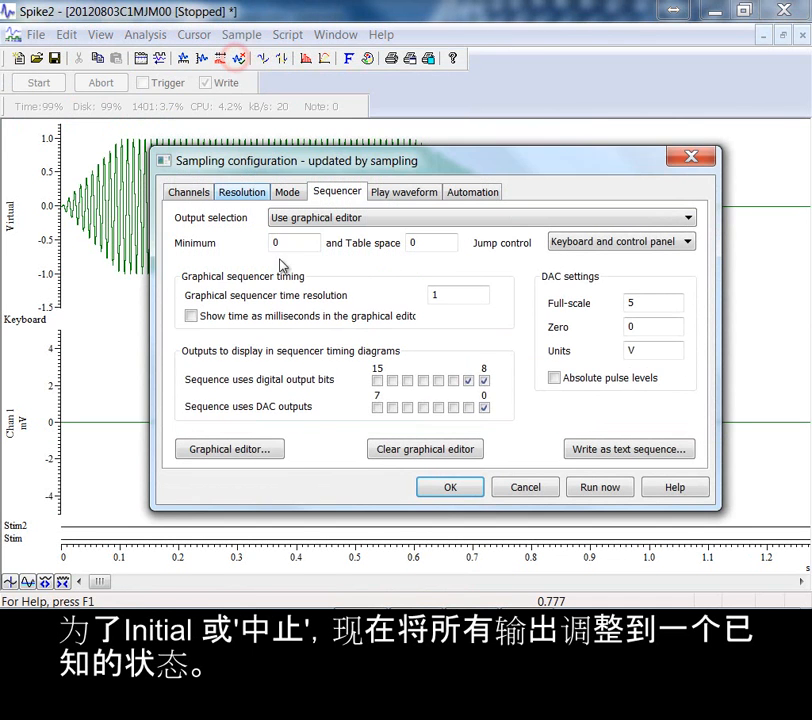
left_click(266, 450)
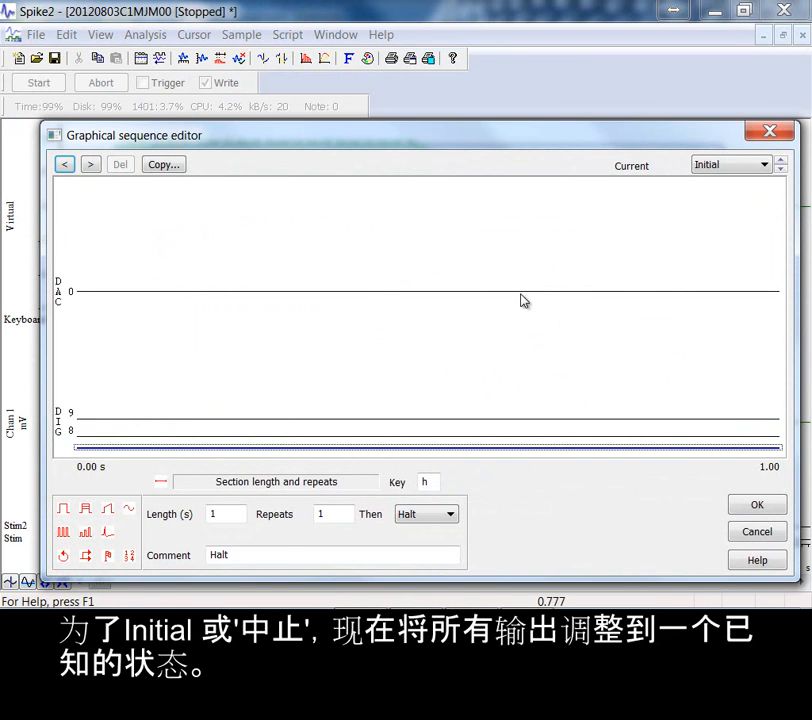
left_click(781, 163)
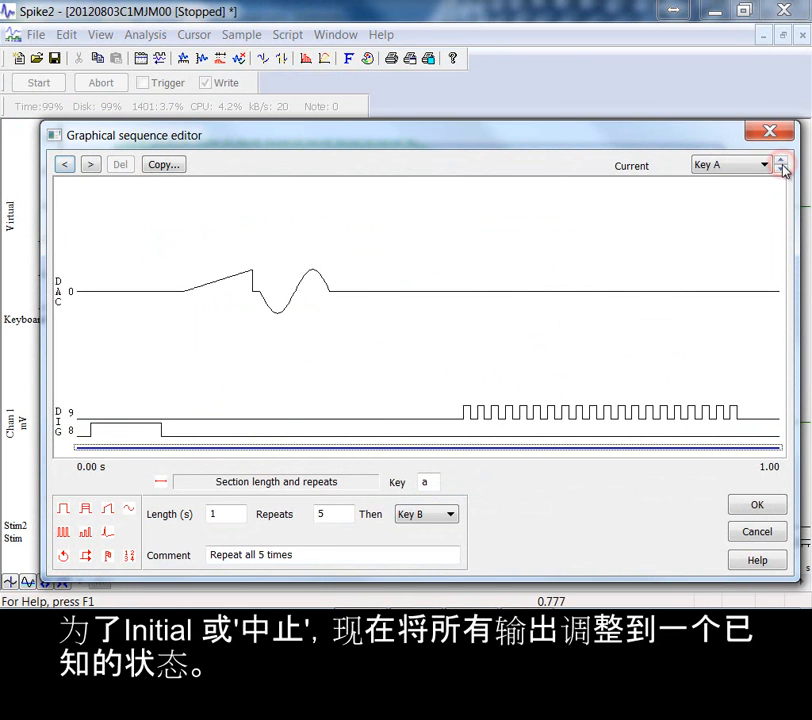
left_click(781, 163)
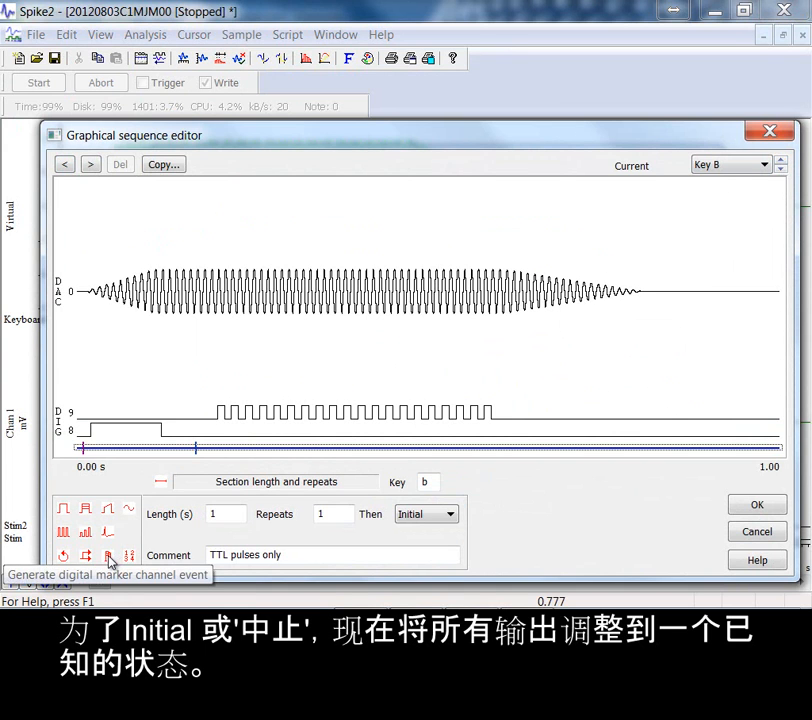
mouse_move(110, 556)
left_mouse_down()
mouse_move(107, 524)
mouse_move(72, 442)
mouse_move(91, 386)
mouse_move(84, 385)
mouse_move(272, 406)
mouse_move(584, 408)
mouse_move(643, 398)
left_mouse_up()
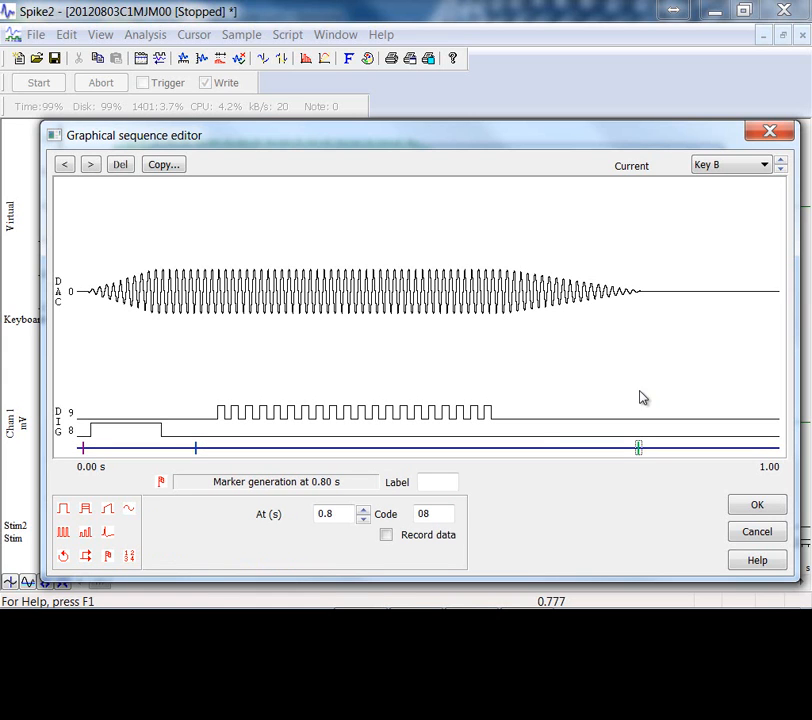
left_click_drag(445, 514, 411, 514)
Step: Add a probability branch at 0.84 s to Key B's control track, with 50 percent and Key B as the destination
left_click_drag(87, 560, 667, 450)
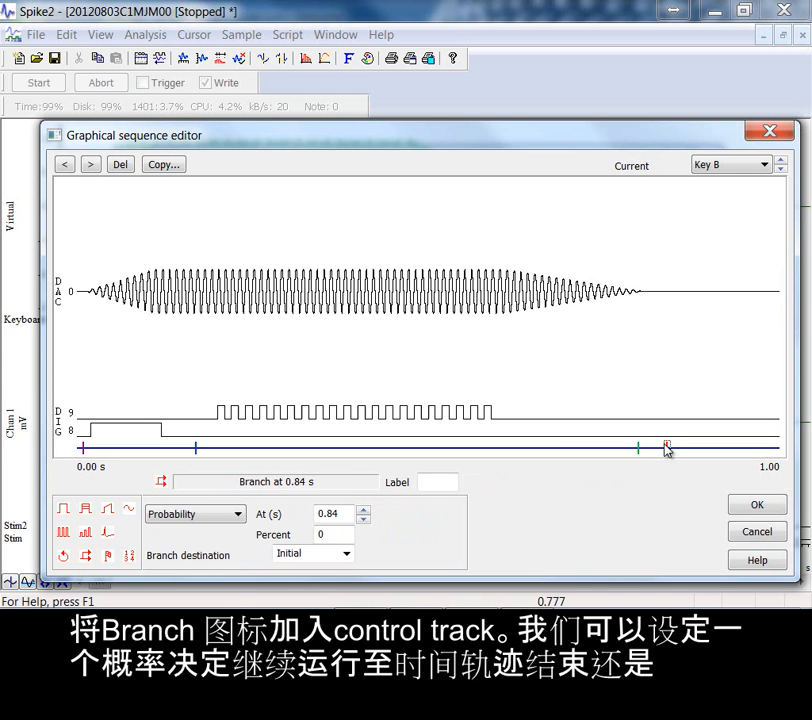
left_click(346, 556)
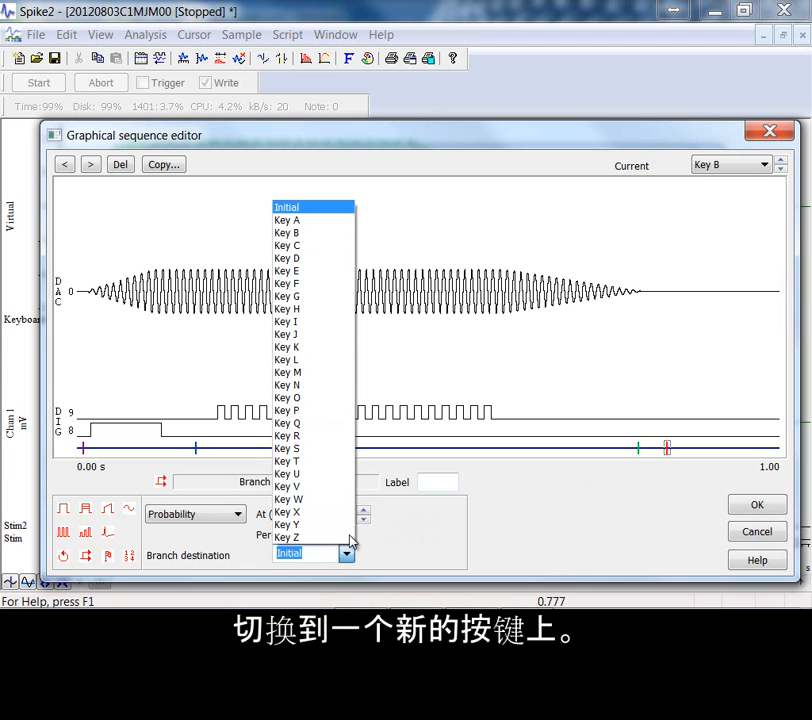
left_click(328, 234)
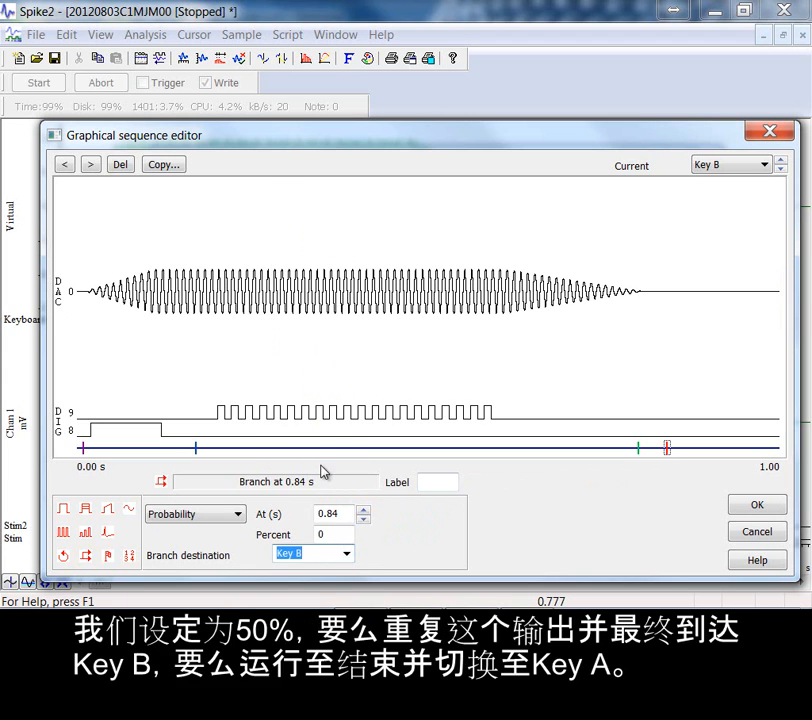
double_click(344, 531)
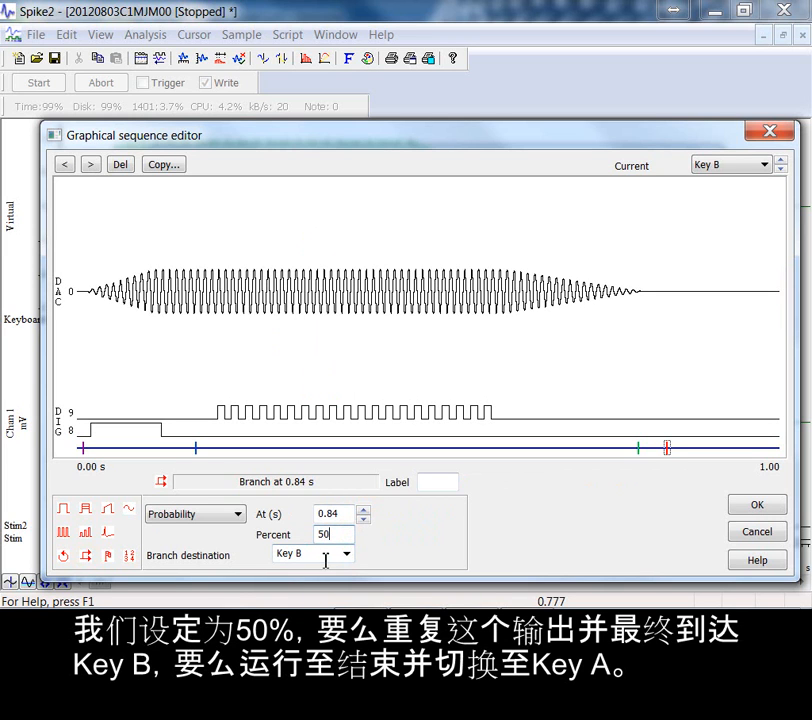
left_click(402, 557)
Step: Set the Key B section to continue with Key A when it ends, and accept the graphical sequence
left_click(413, 450)
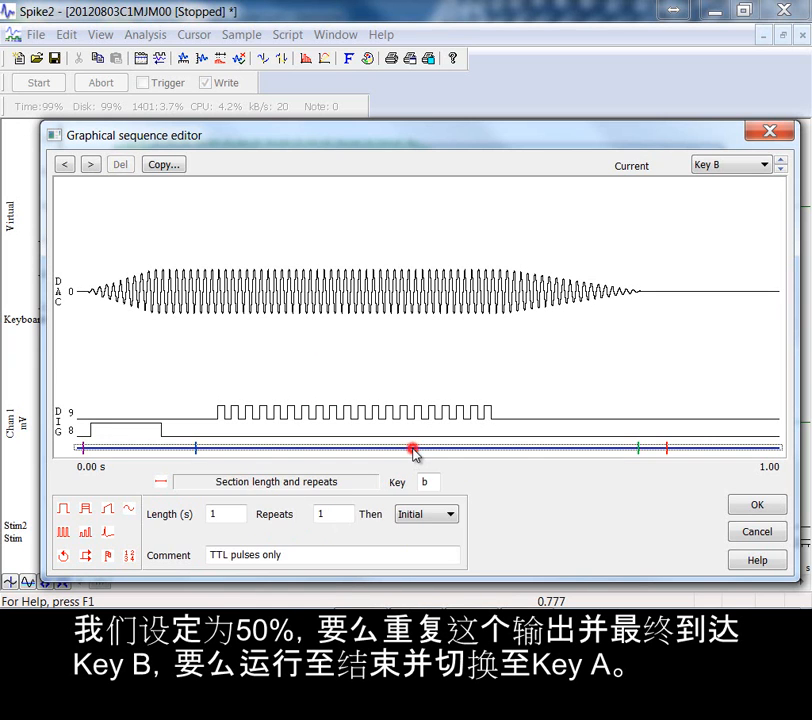
left_click(433, 516)
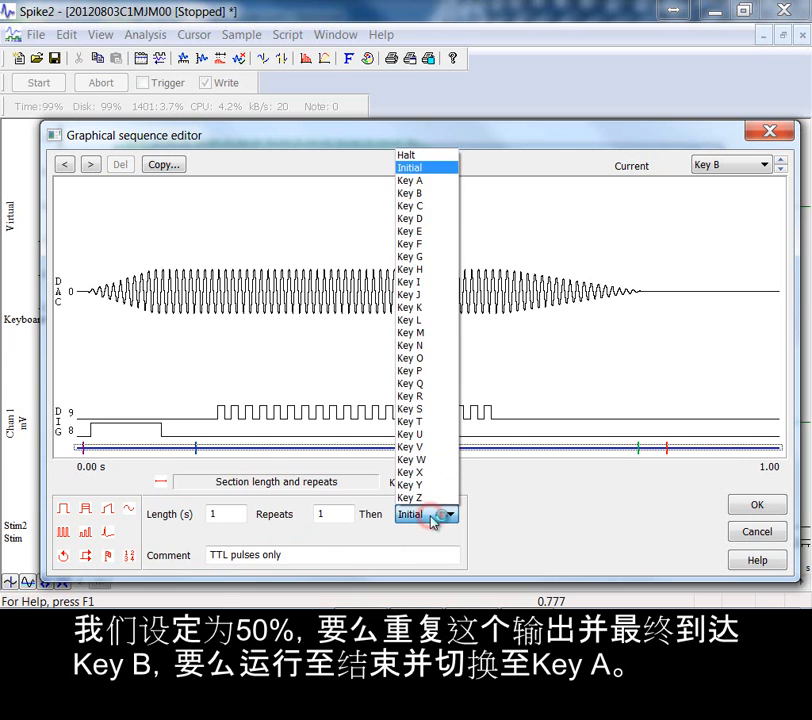
left_click(430, 181)
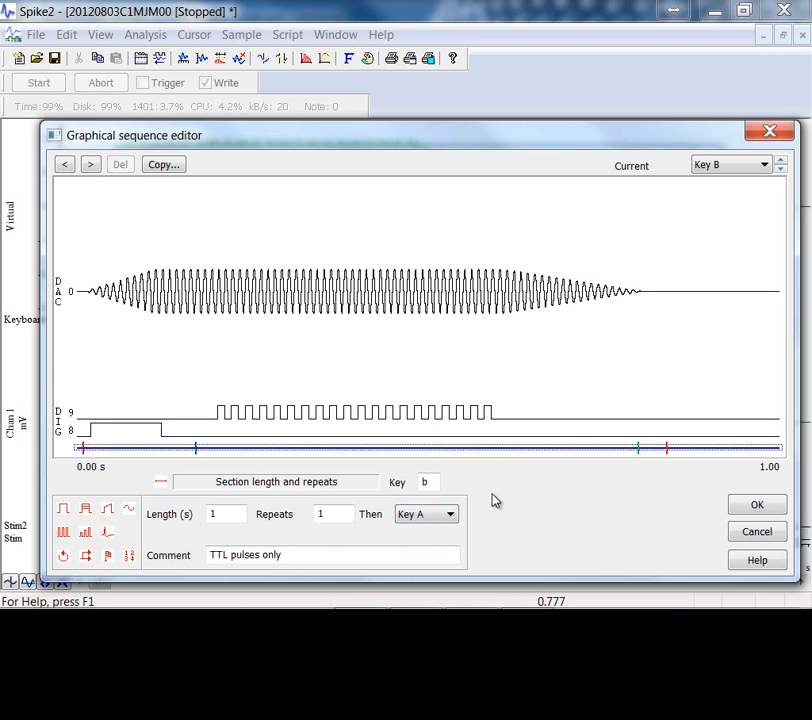
left_click(768, 506)
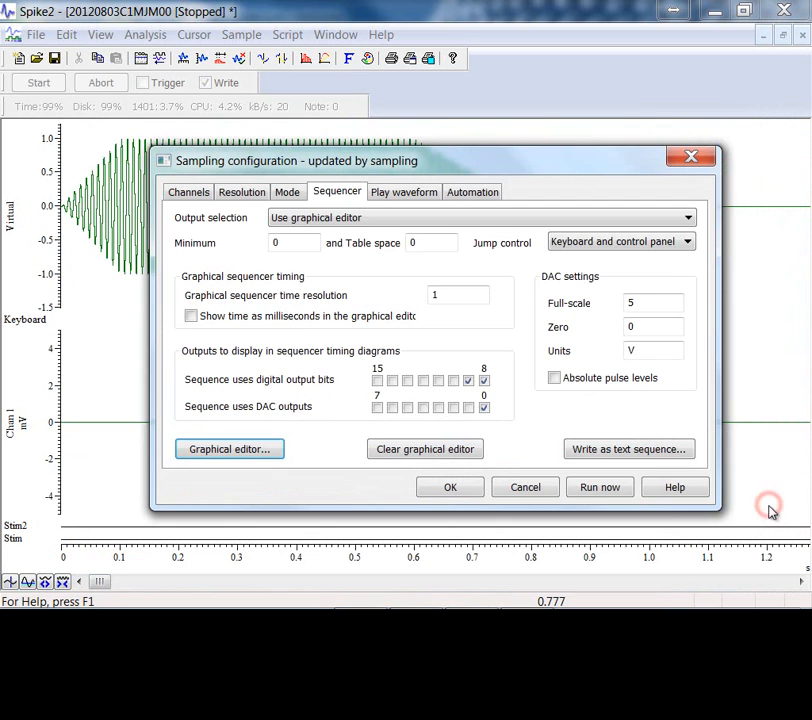
Step: Run a new recording with the branching sequence, trigger "TTL pulses only" twice, and stop sampling
left_click(600, 488)
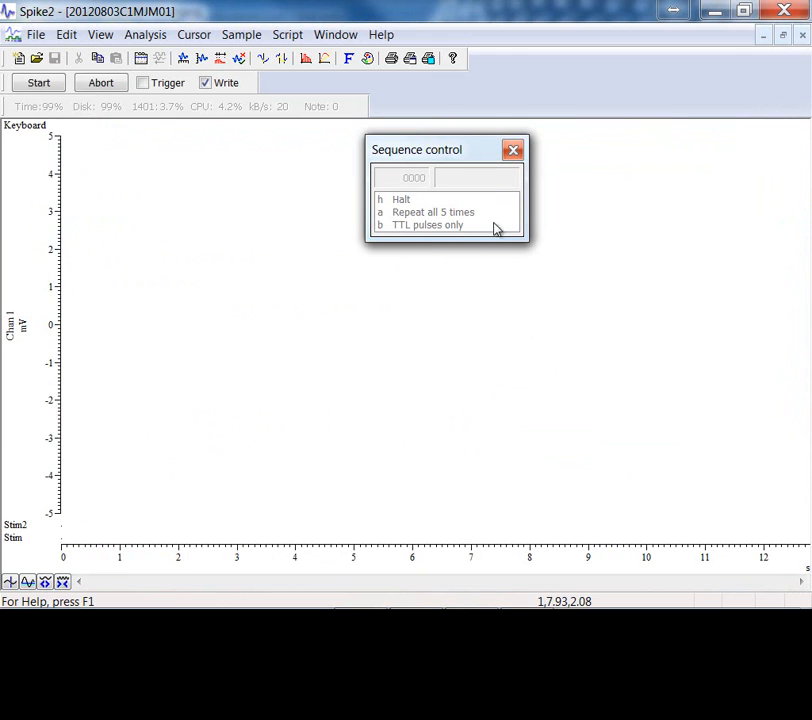
left_click(51, 80)
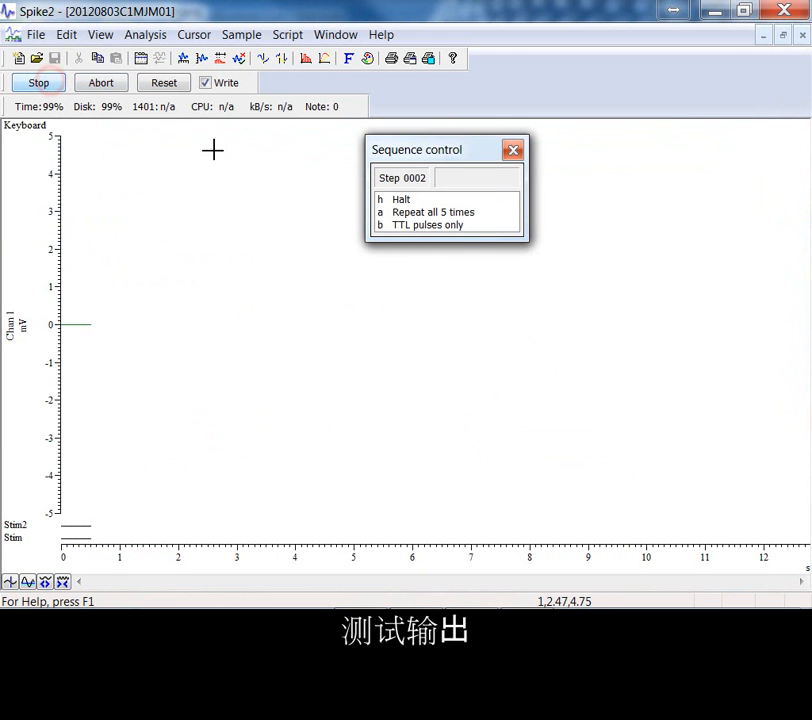
left_click(416, 230)
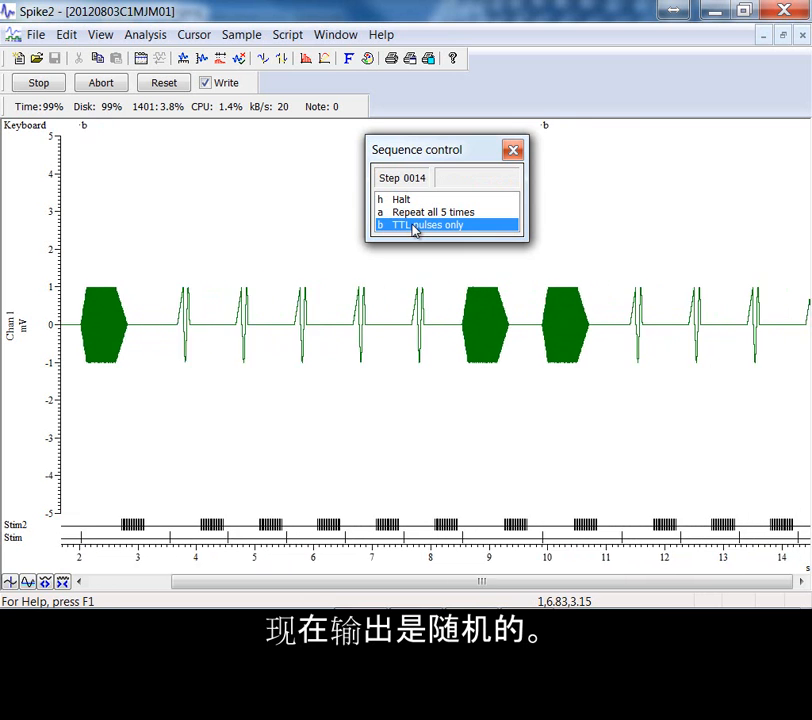
left_click(413, 226)
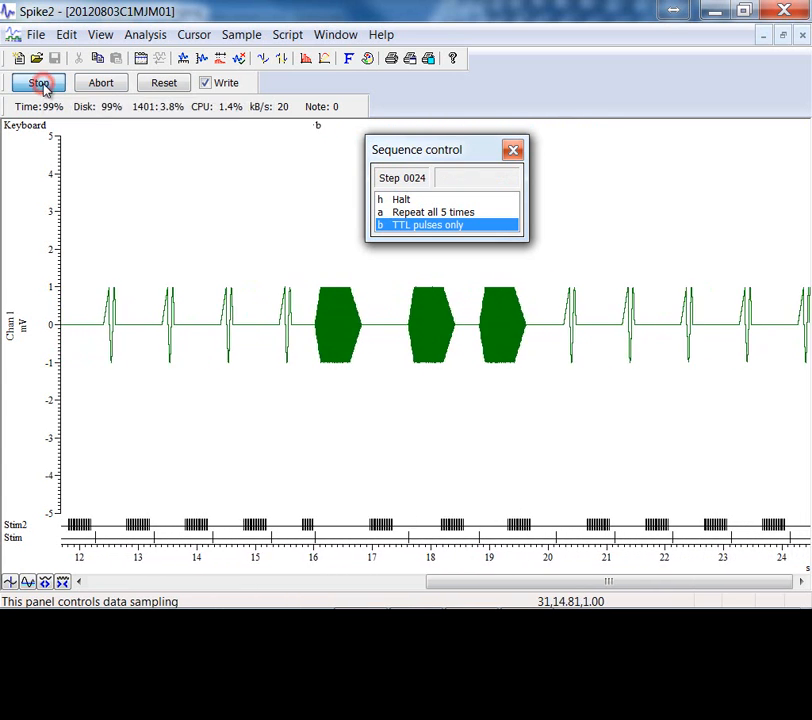
left_click(40, 85)
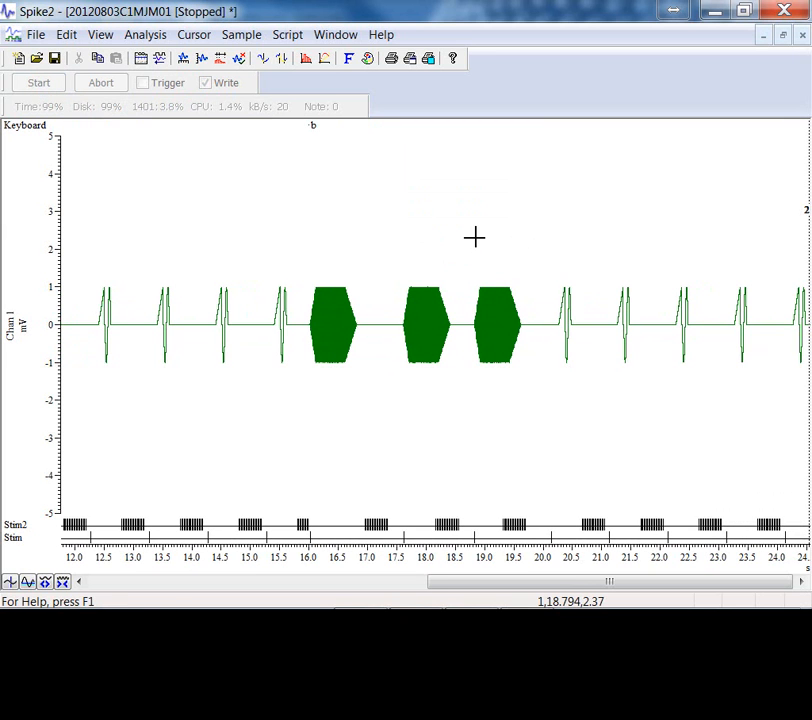
left_click_drag(473, 237, 618, 424)
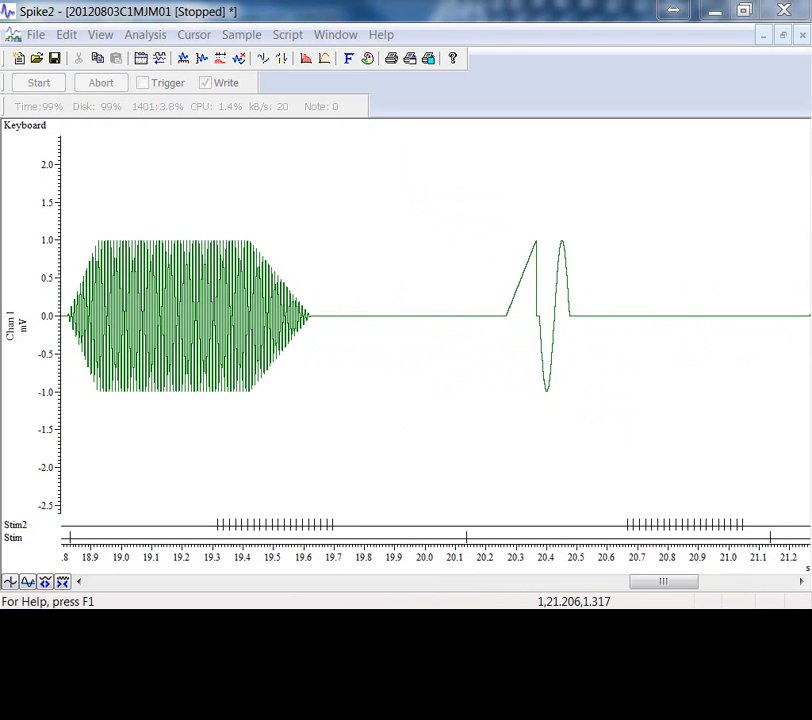
Step: Reopen the graphical sequence and add a sine wave on DAC 0 at 0.82 s, after the arbitrary waveform in Key B
left_click(238, 36)
left_click(245, 57)
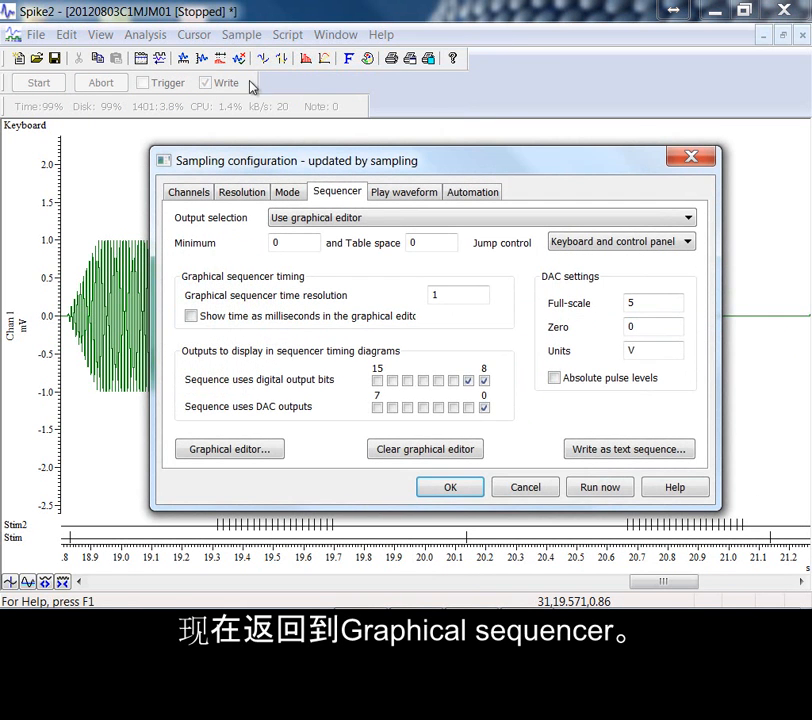
left_click(239, 452)
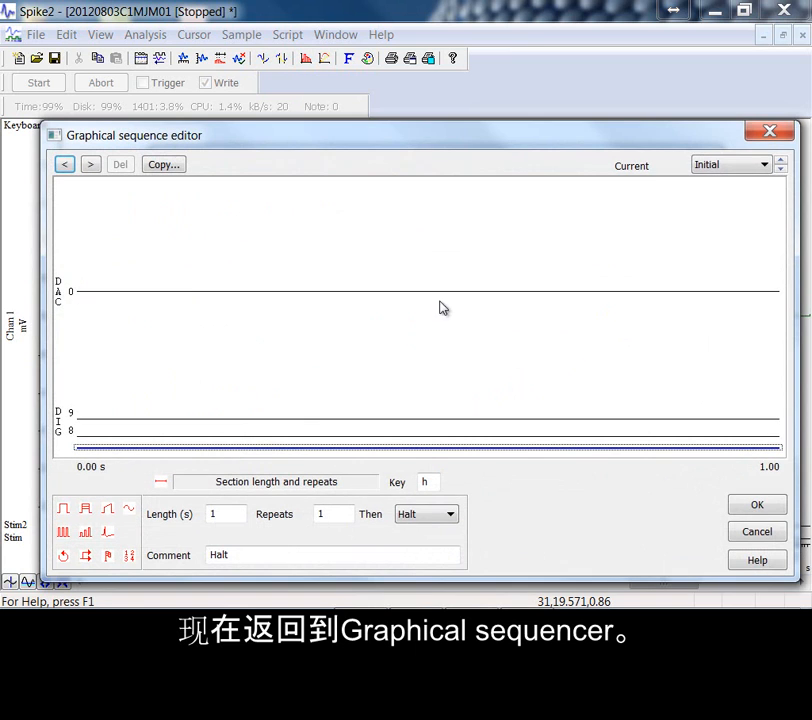
left_click(781, 161)
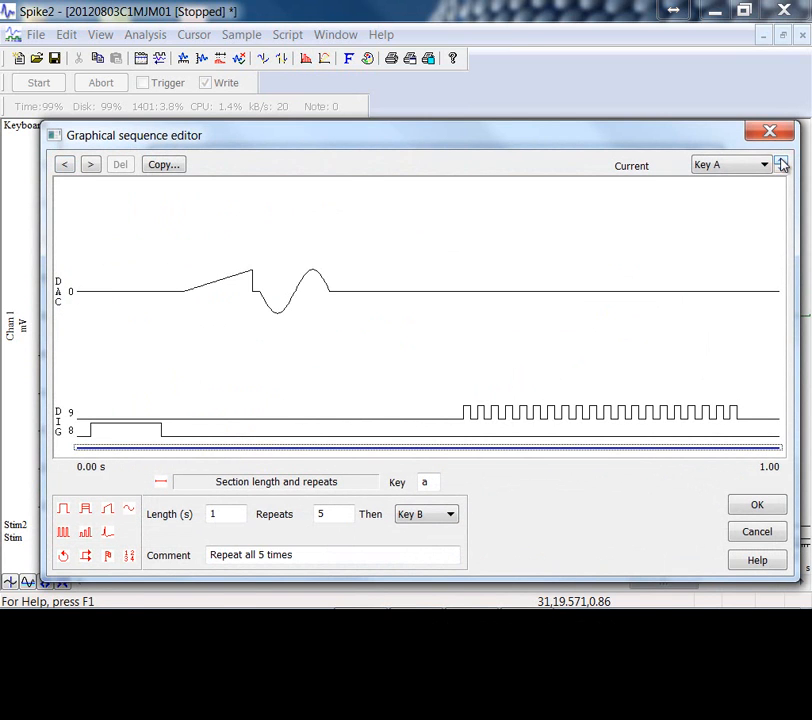
left_click(782, 163)
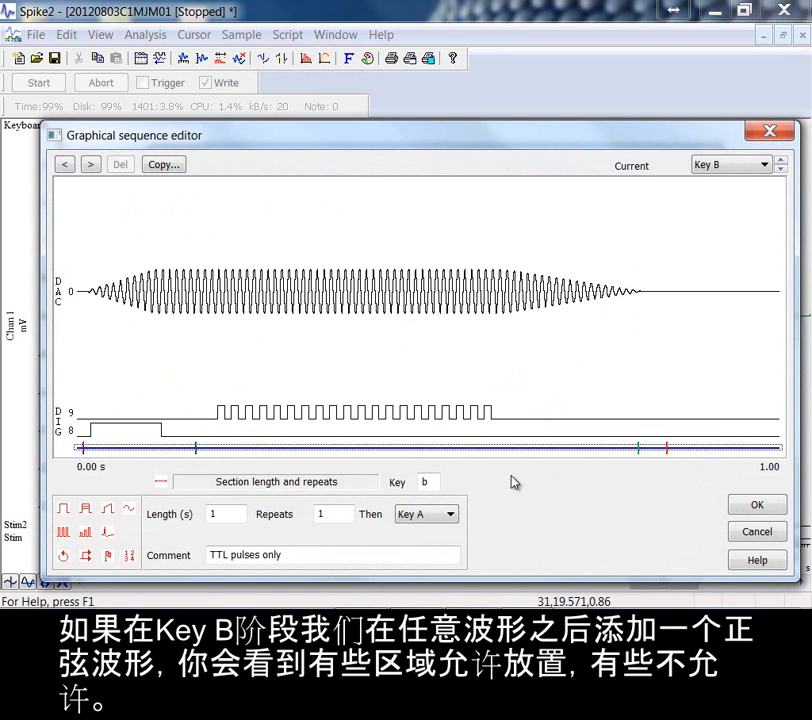
mouse_move(126, 508)
left_mouse_down()
mouse_move(670, 292)
mouse_move(665, 277)
mouse_move(643, 273)
mouse_move(653, 296)
left_mouse_up()
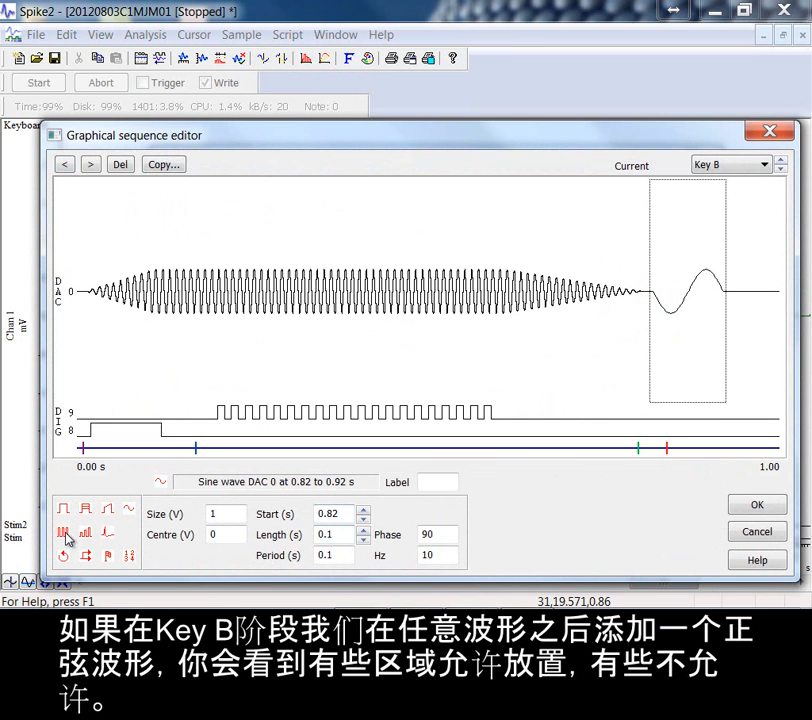
Step: Add a pulse train on digital output 9 at 0.82 s, beneath the sine wave in Key B
left_click_drag(63, 533, 441, 468)
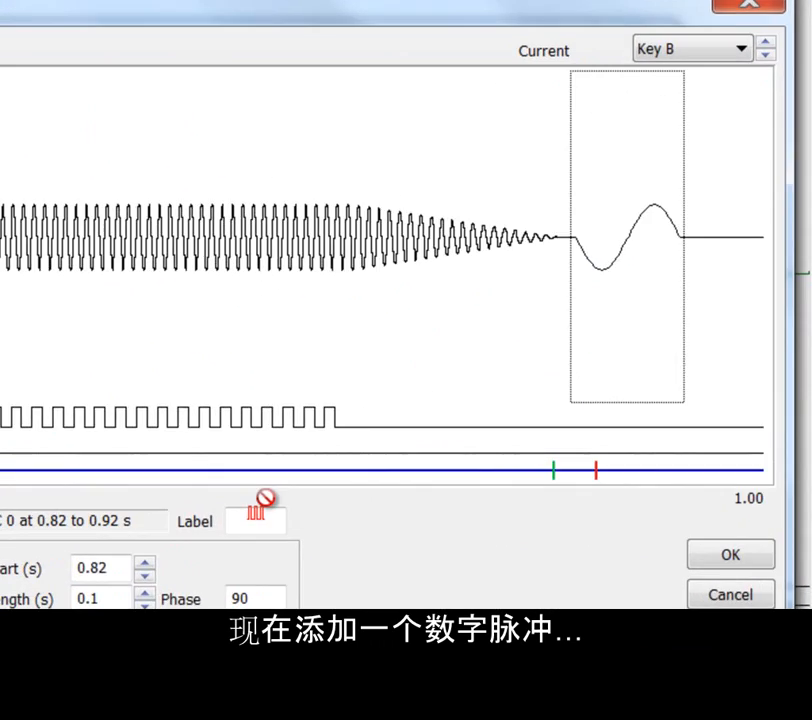
left_click_drag(257, 496, 573, 433)
left_click_drag(360, 460, 362, 458)
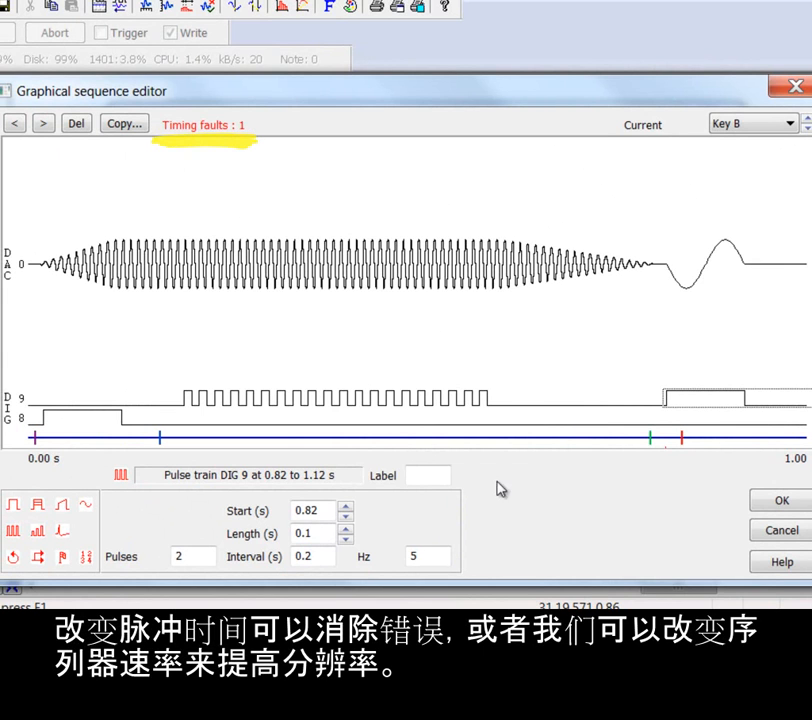
Step: Set the start time of the new pulse train on digital output 9 to 0.816 s
left_click(346, 520)
left_click(346, 520)
left_click(346, 520)
left_click(346, 520)
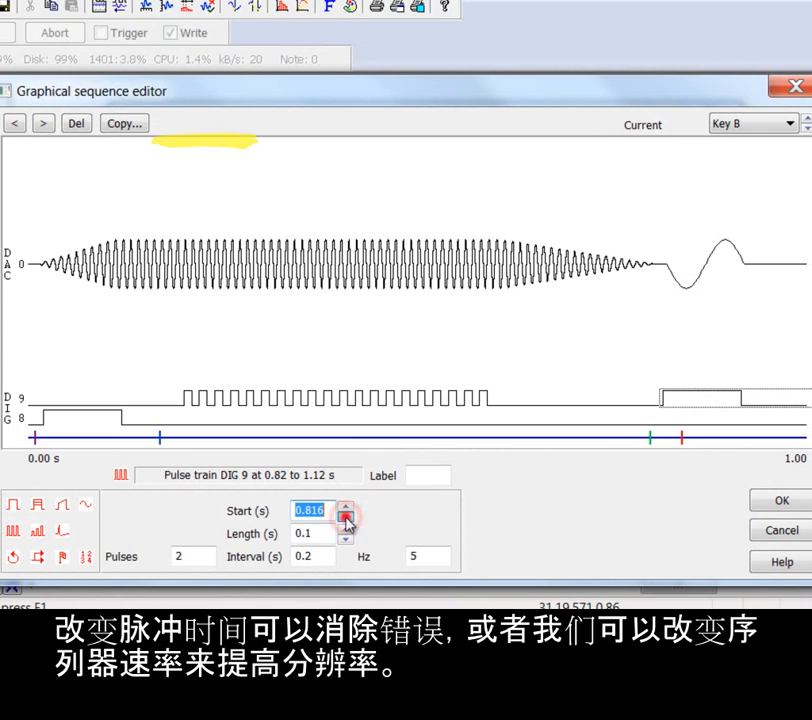